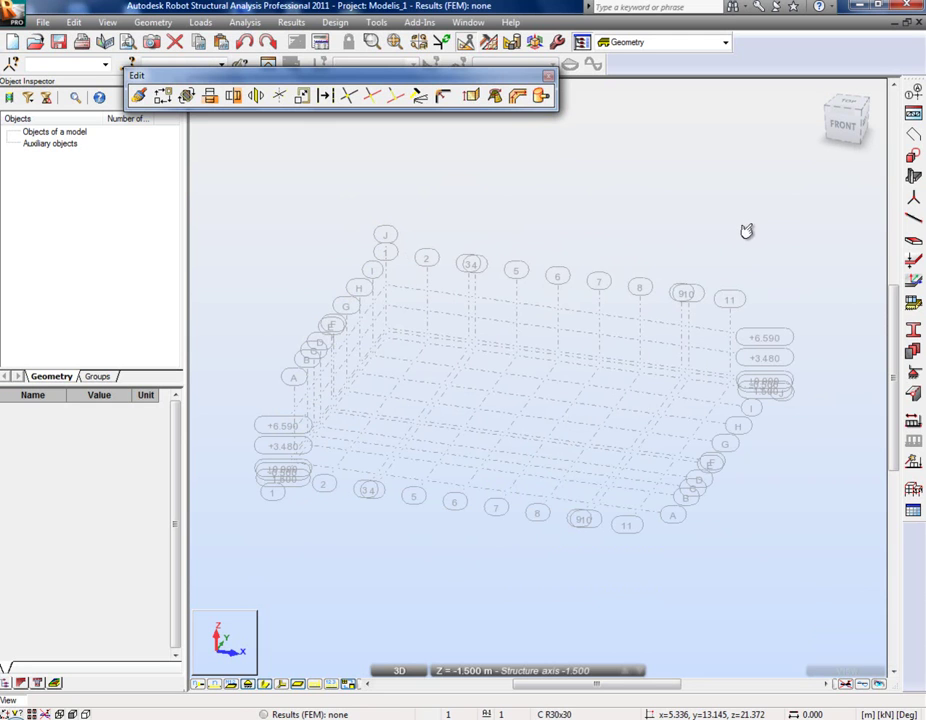
Start a new column definition of type RC column and choose the C R40x40 section
left_click(913, 176)
left_click(786, 192)
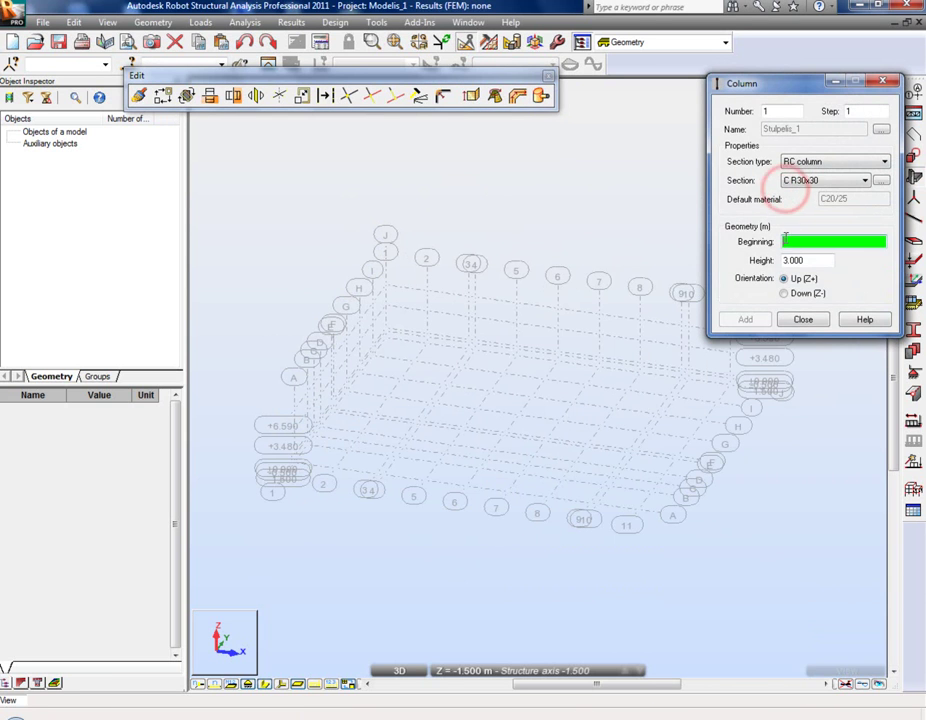
left_click_drag(814, 87, 665, 228)
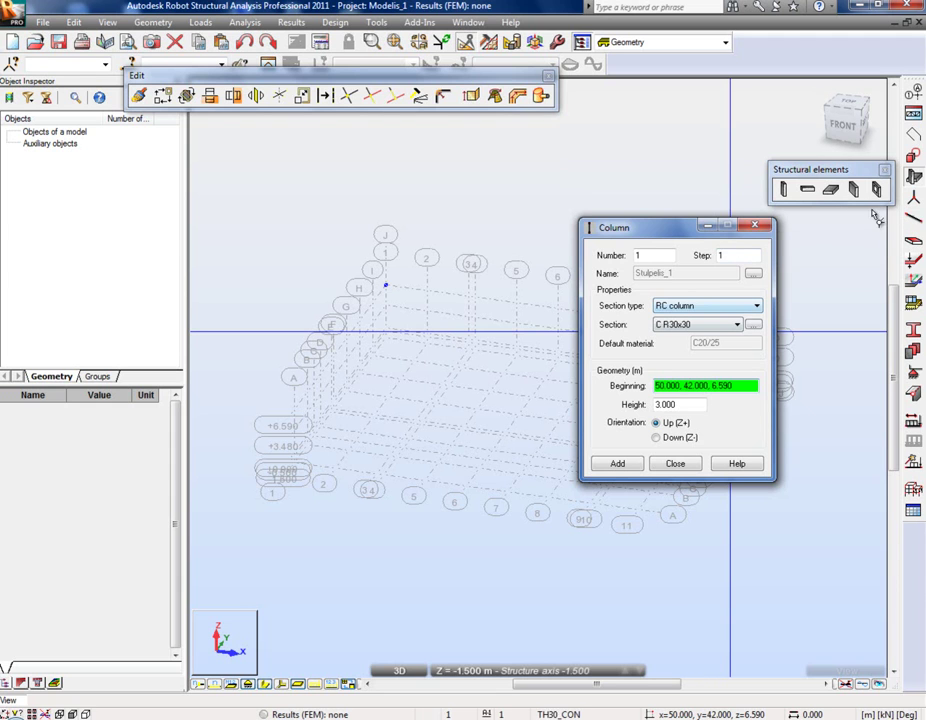
left_click(719, 308)
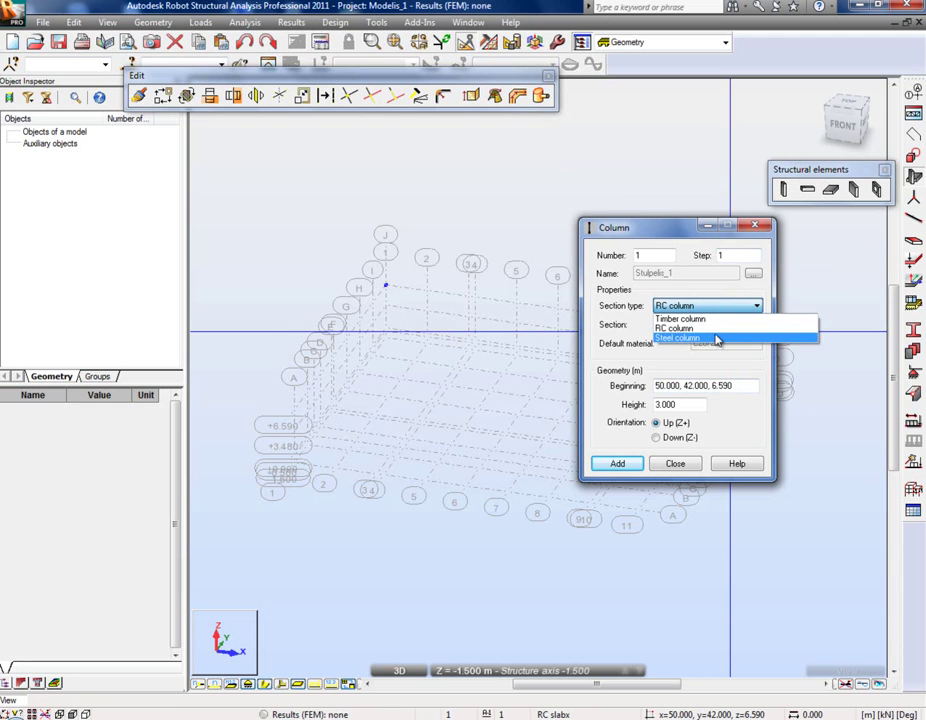
left_click(725, 300)
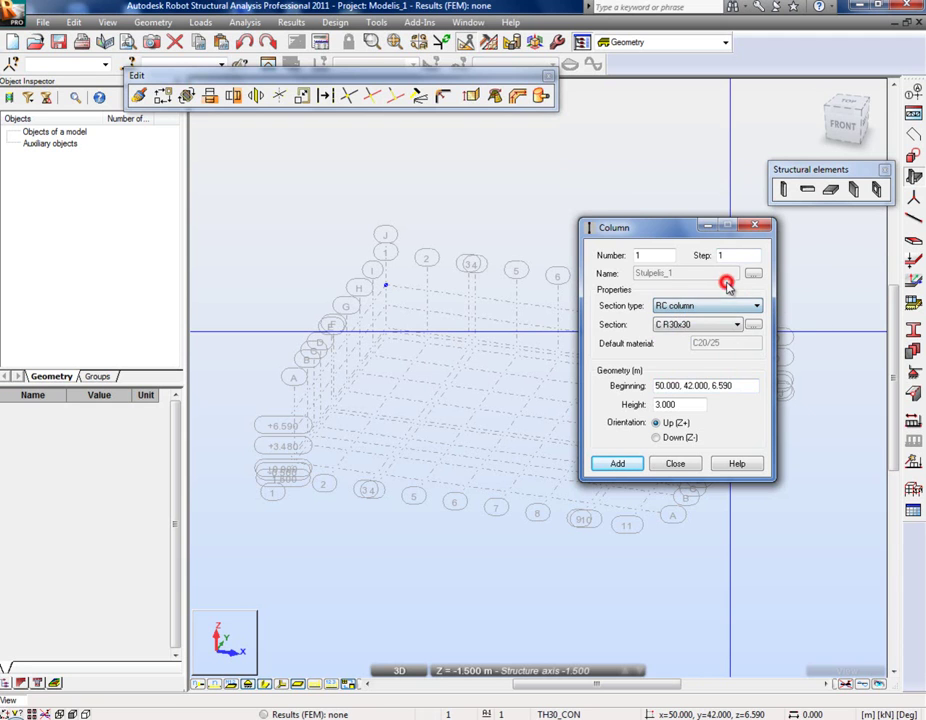
left_click(726, 326)
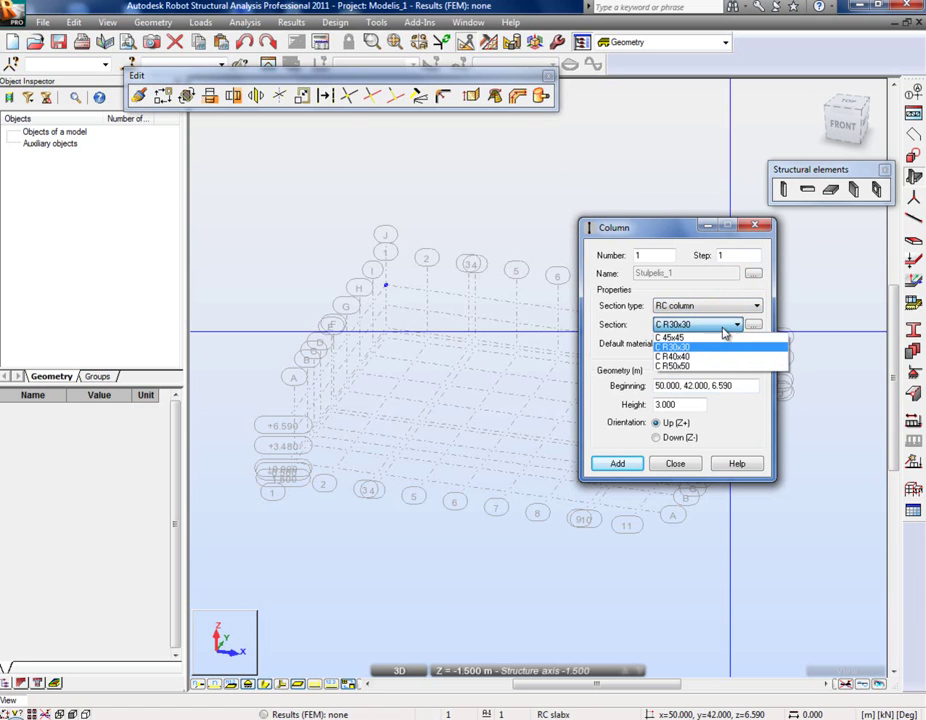
left_click(722, 325)
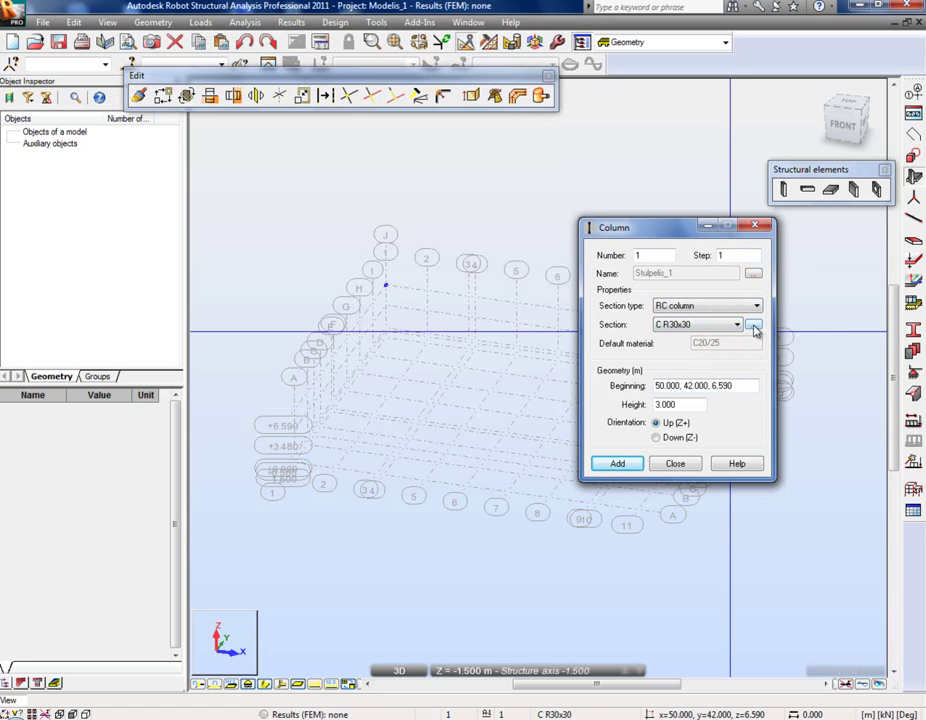
left_click(755, 328)
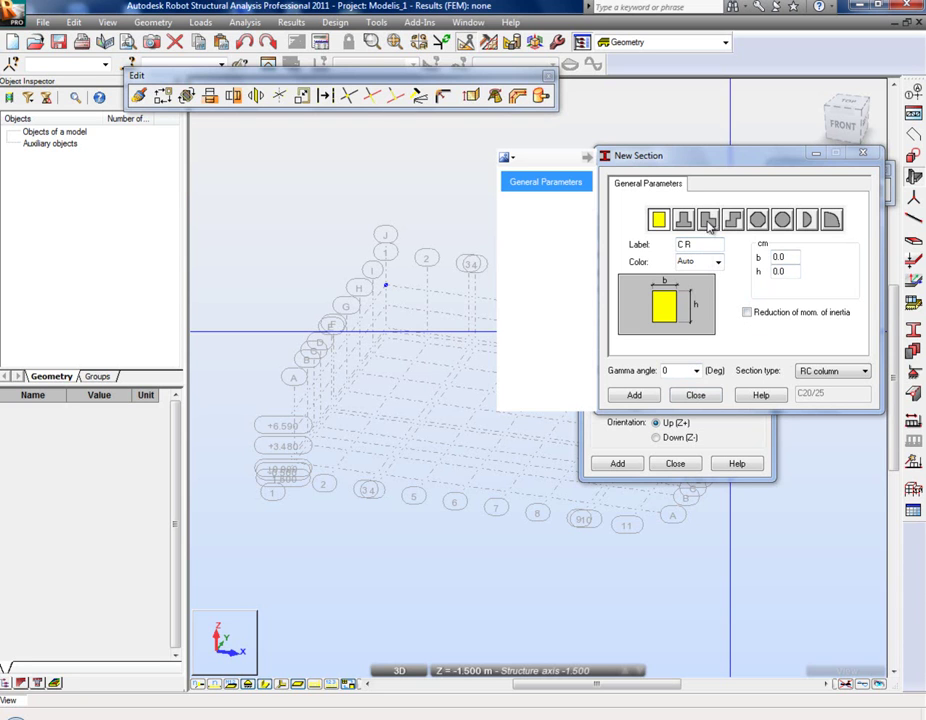
left_click(695, 396)
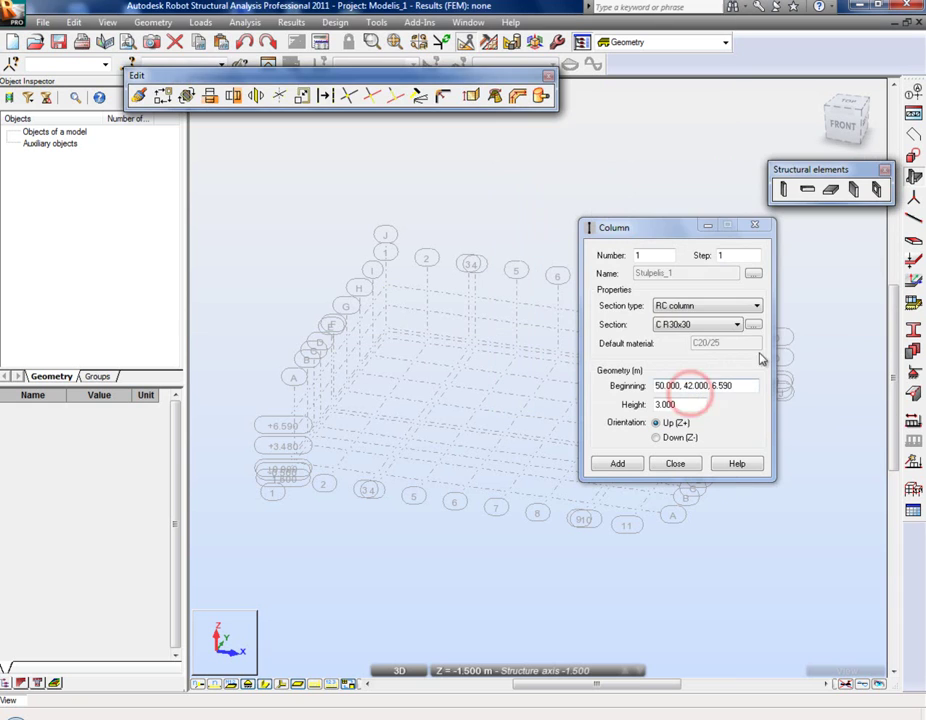
left_click(722, 327)
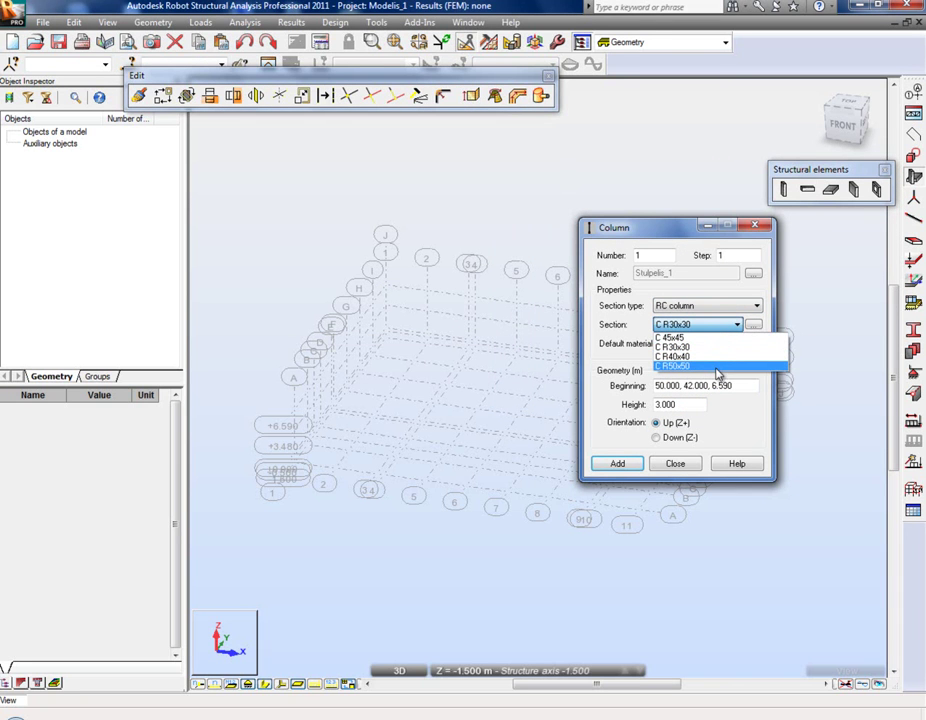
left_click(717, 360)
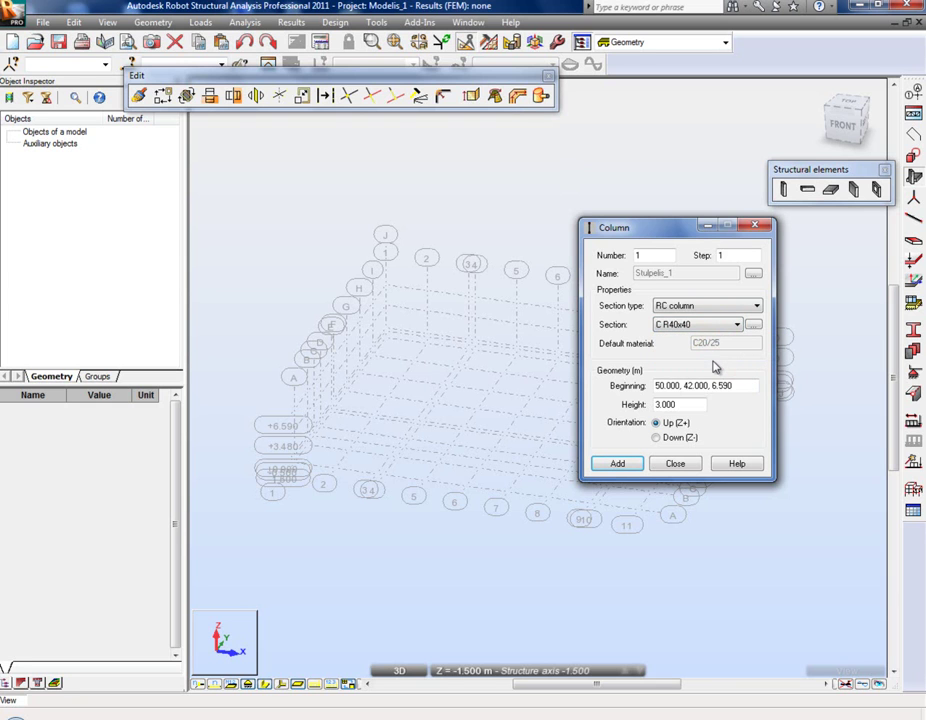
Place the upward 3 m column at the intersection of axes 1 and A, starting at 0, 0, -1.500
left_click(748, 387)
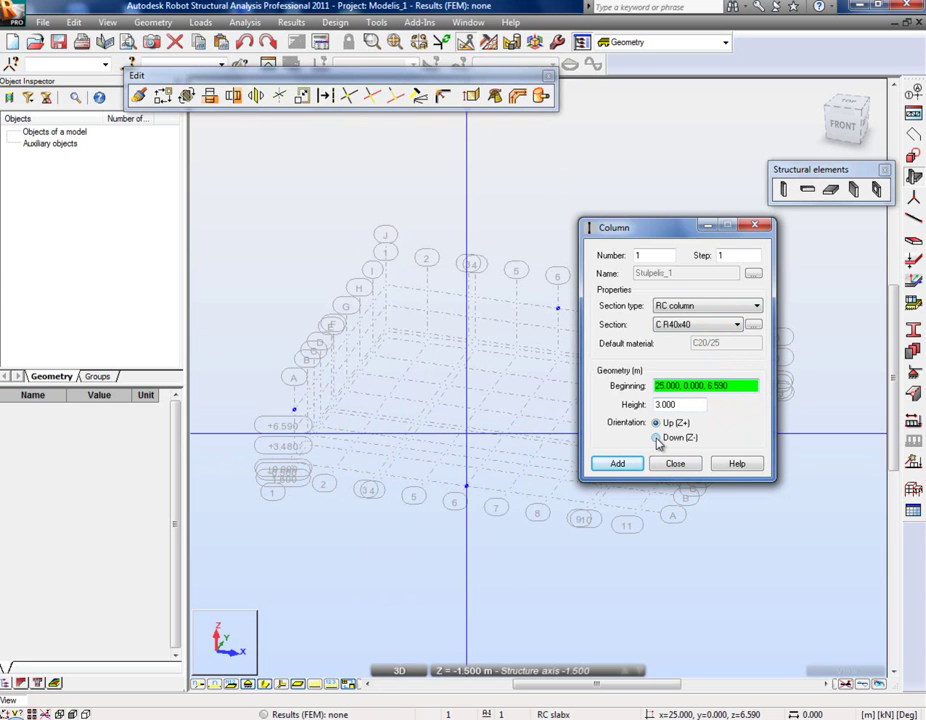
left_click(740, 386)
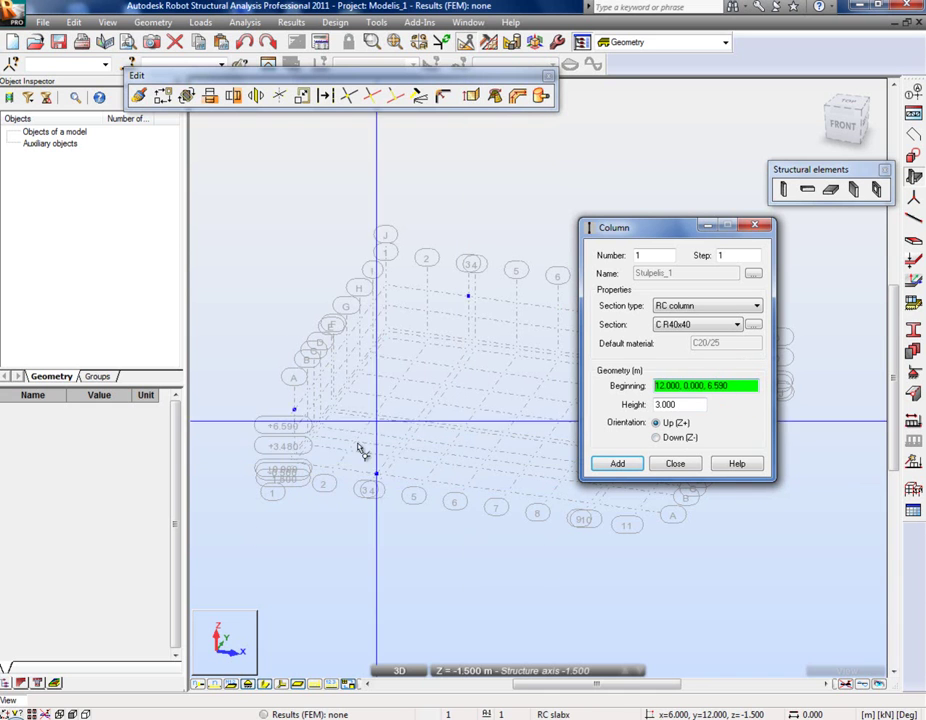
right_click(318, 482)
key("Escape")
scroll(313, 484, "up", 10)
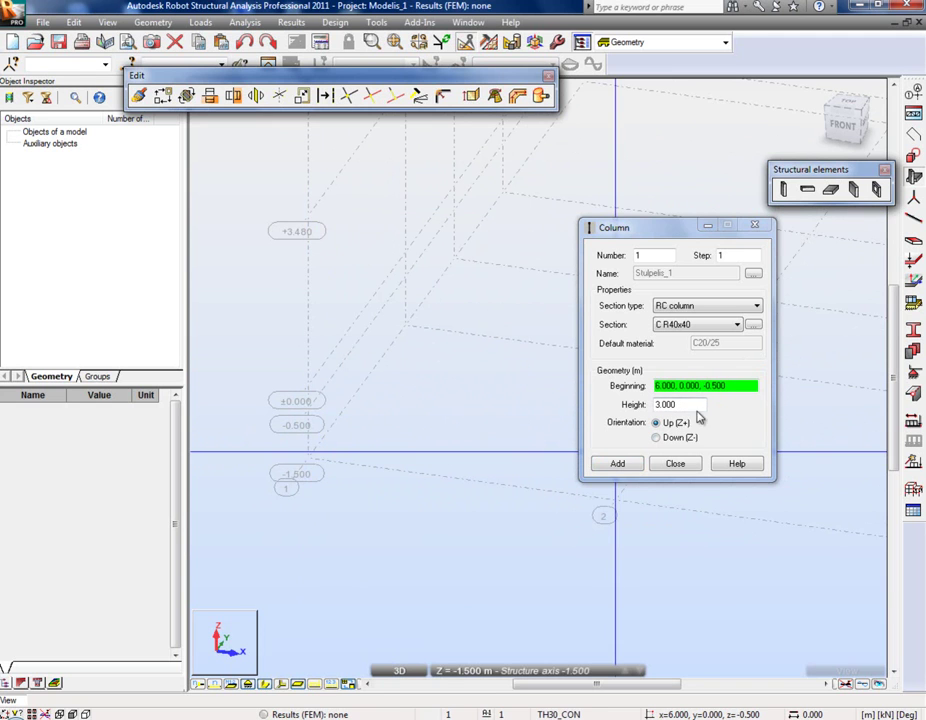
left_click(309, 462)
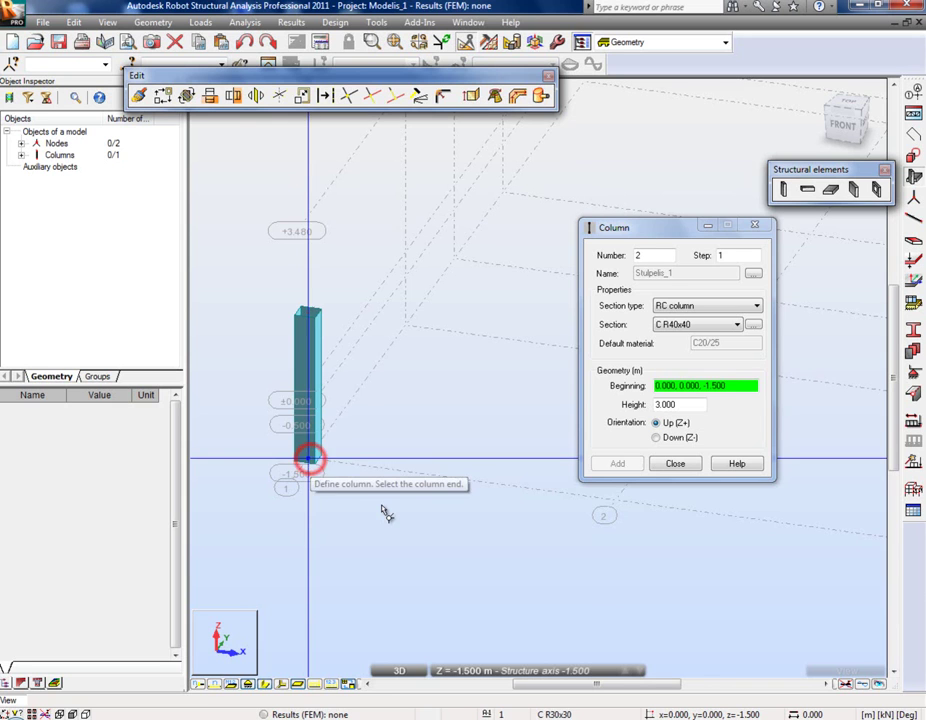
left_click(672, 464)
scroll(362, 540, "down", 3)
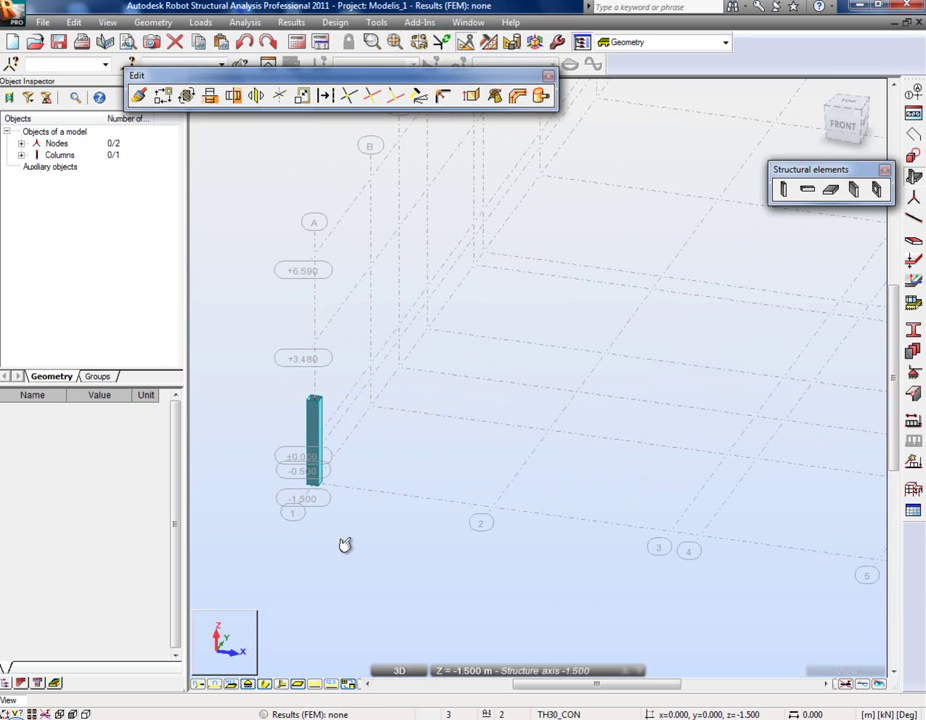
Add an RC column bar with section C R40x40 at axes 1 and B, from 0, 6, -1.500 up to level +3.480
left_click(916, 222)
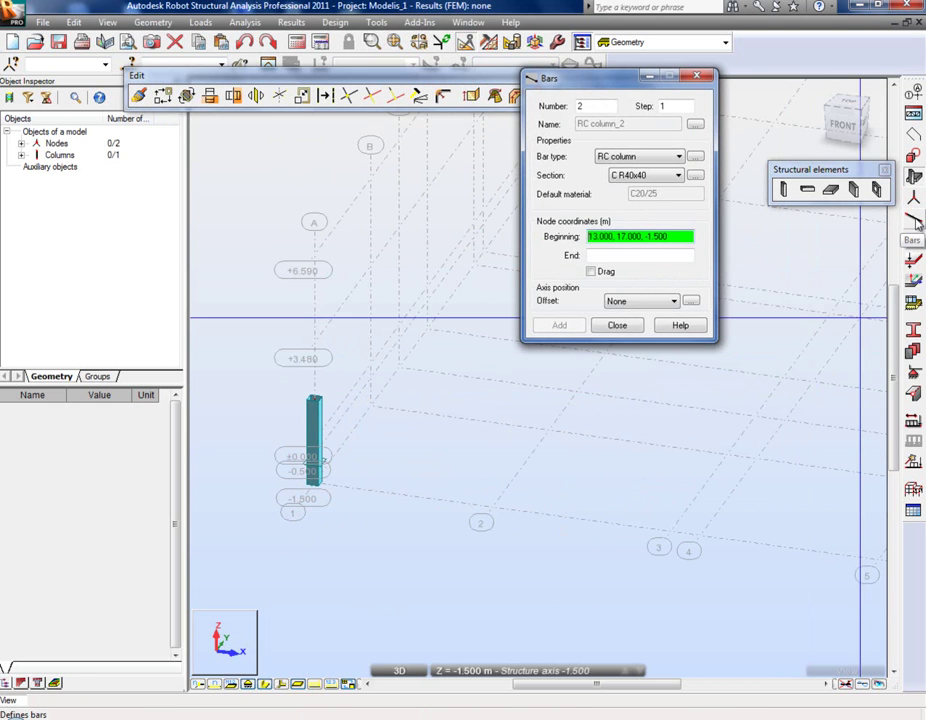
left_click_drag(630, 84, 737, 194)
left_click(756, 259)
left_click(753, 256)
left_click(756, 260)
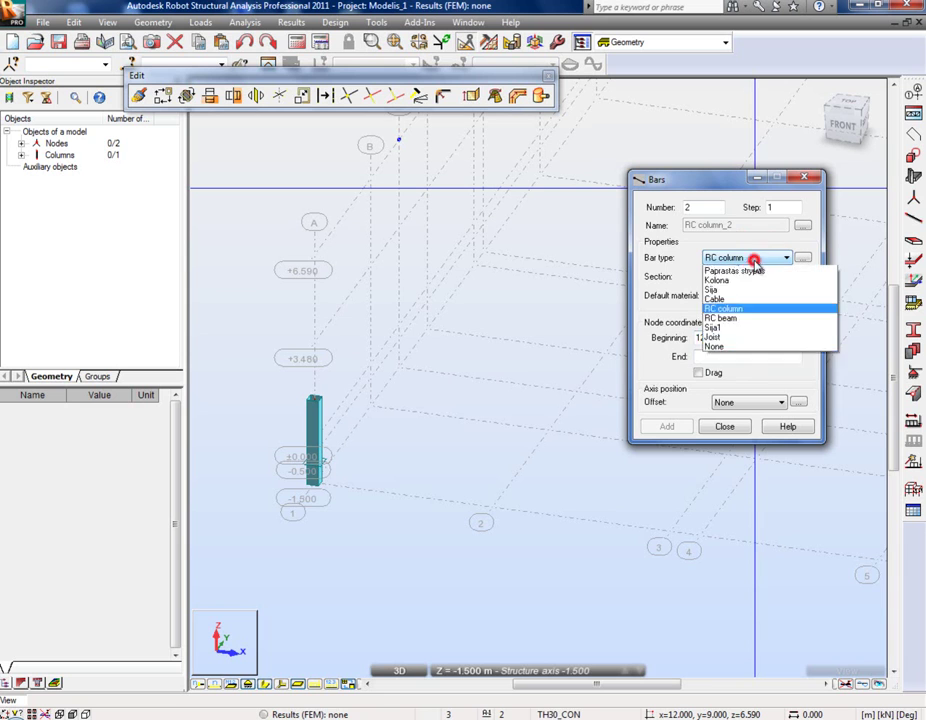
left_click(754, 258)
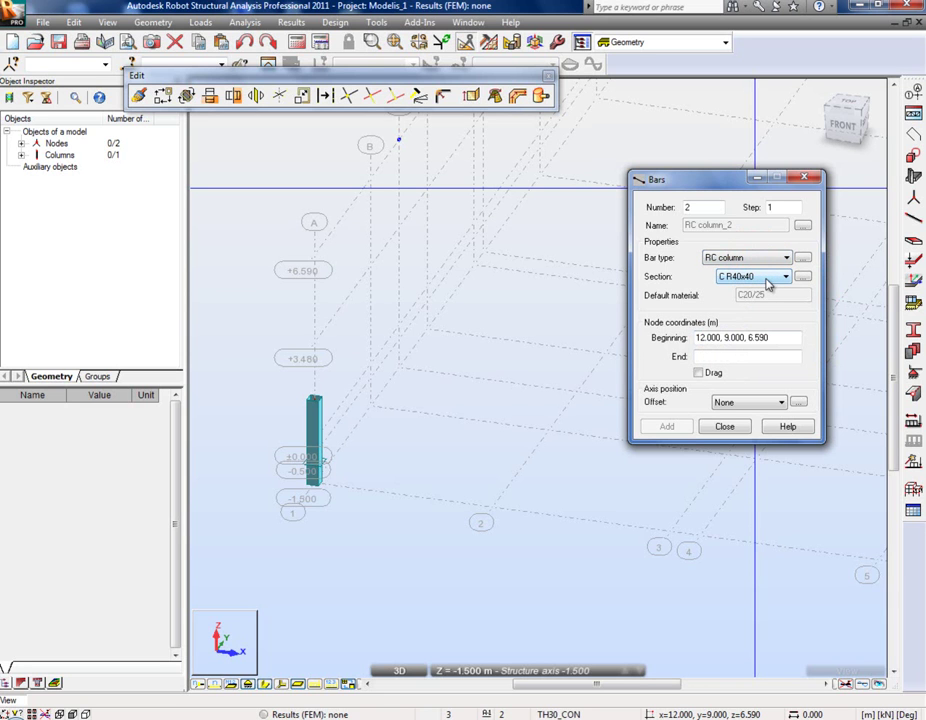
left_click(768, 278)
left_click(768, 290)
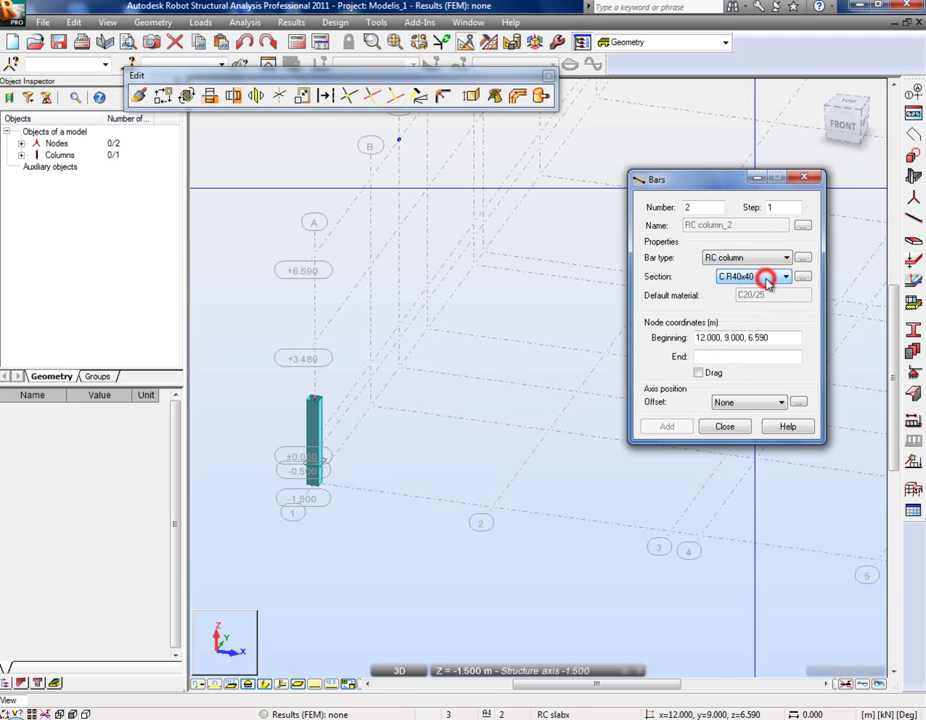
left_click(781, 337)
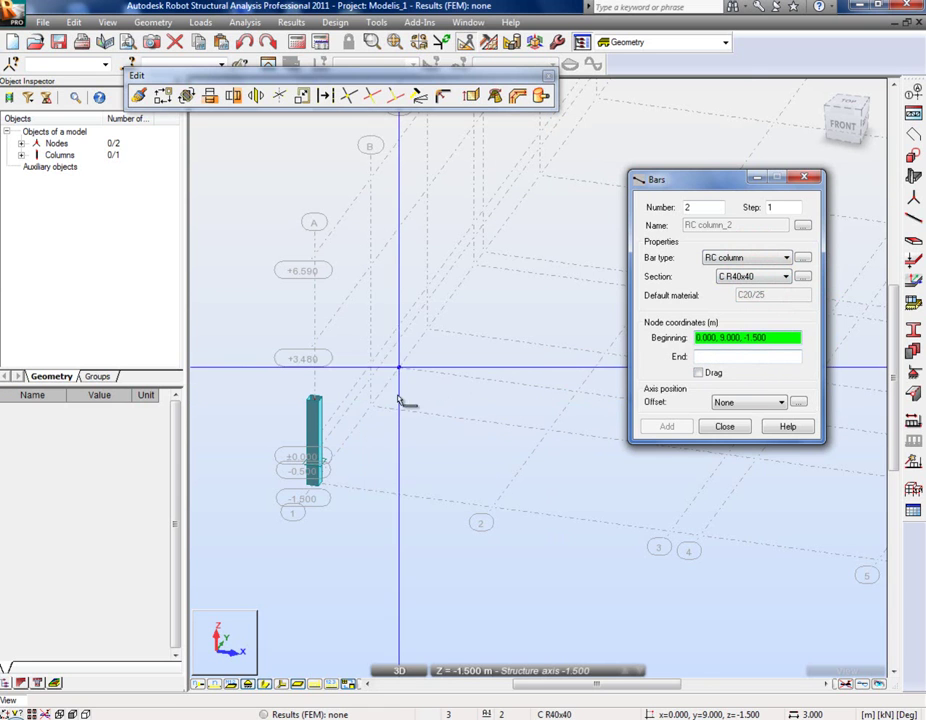
left_click(373, 405)
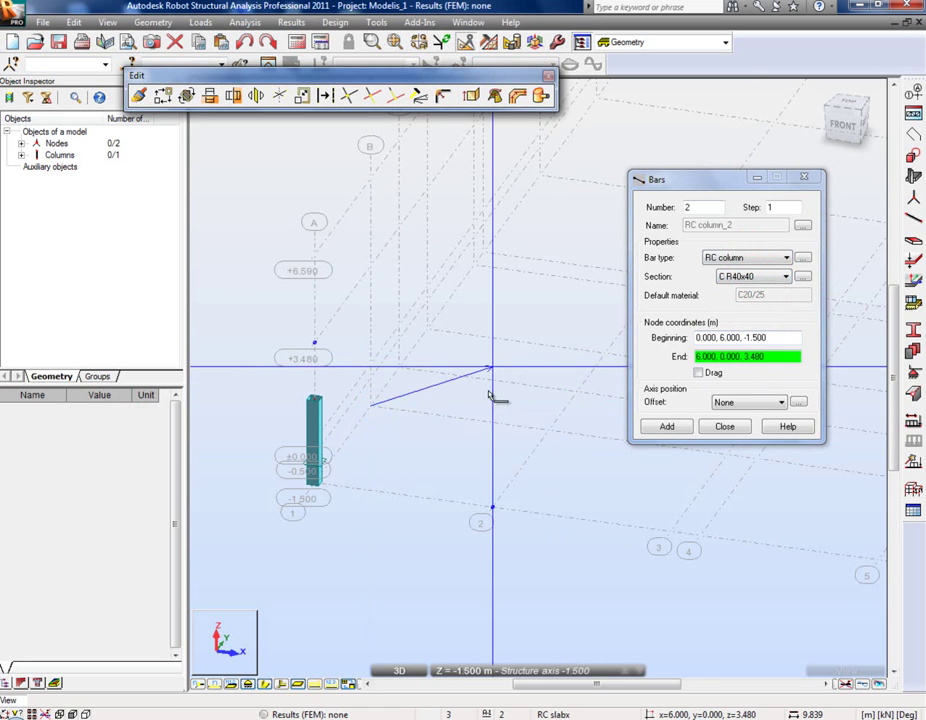
left_click(370, 271)
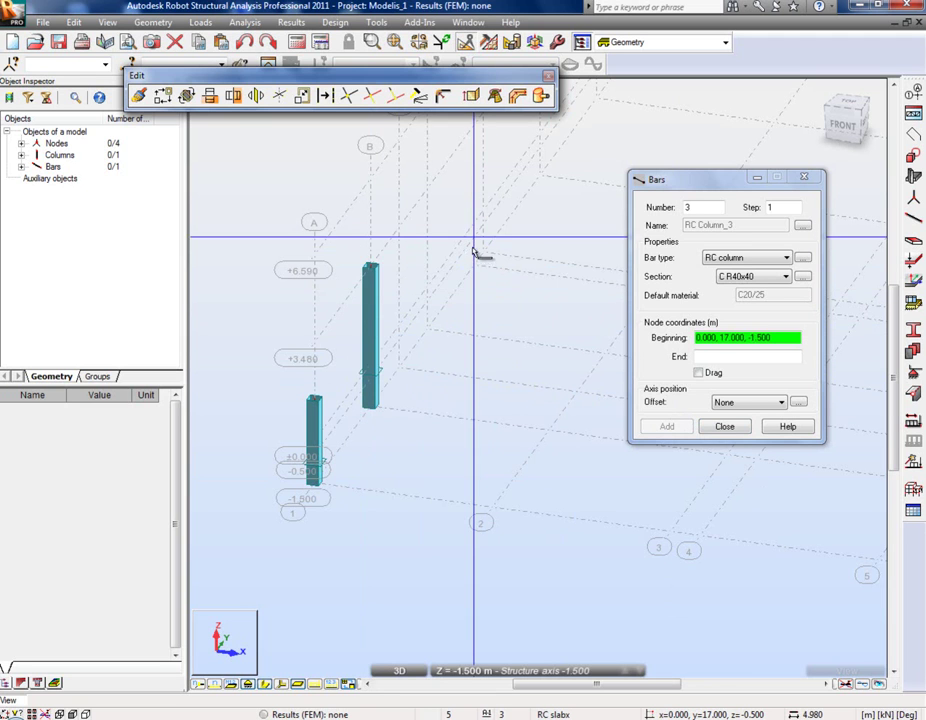
Add another C R40x40 column bar at axes 1 and D, from 0, 12, -0.500 up to level +3.480, and end bar definition
left_click(428, 305)
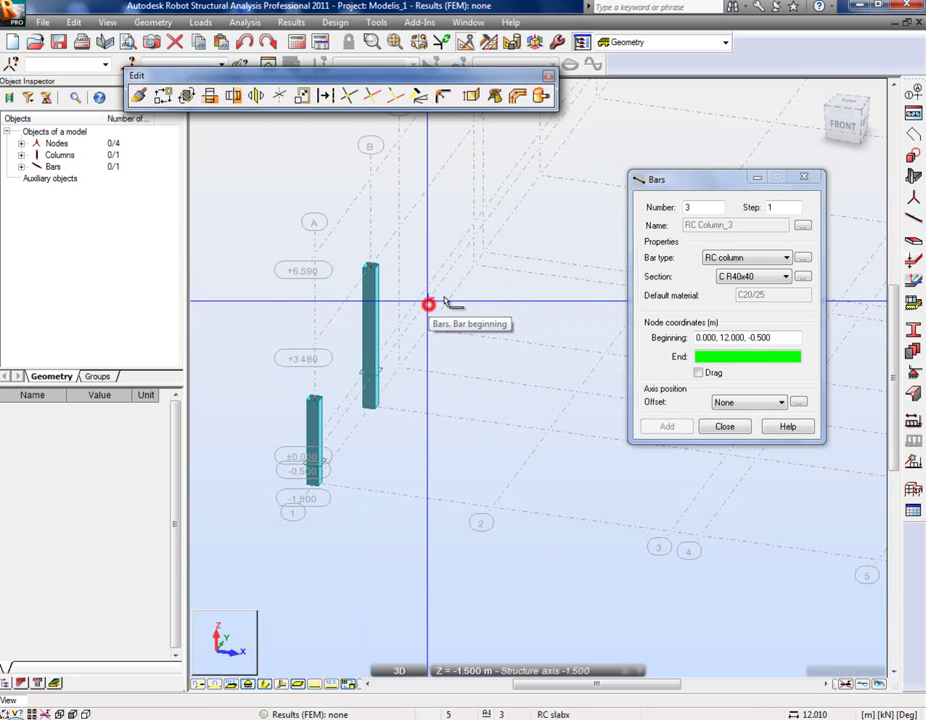
left_click(428, 191)
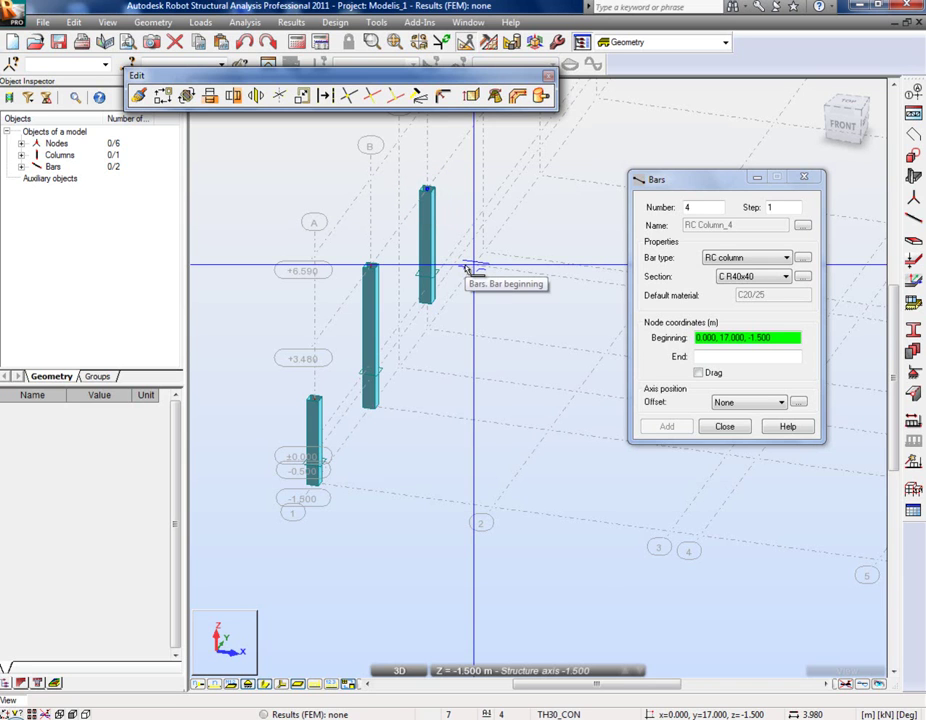
left_click(718, 430)
left_click(467, 457)
scroll(462, 460, "down", 1)
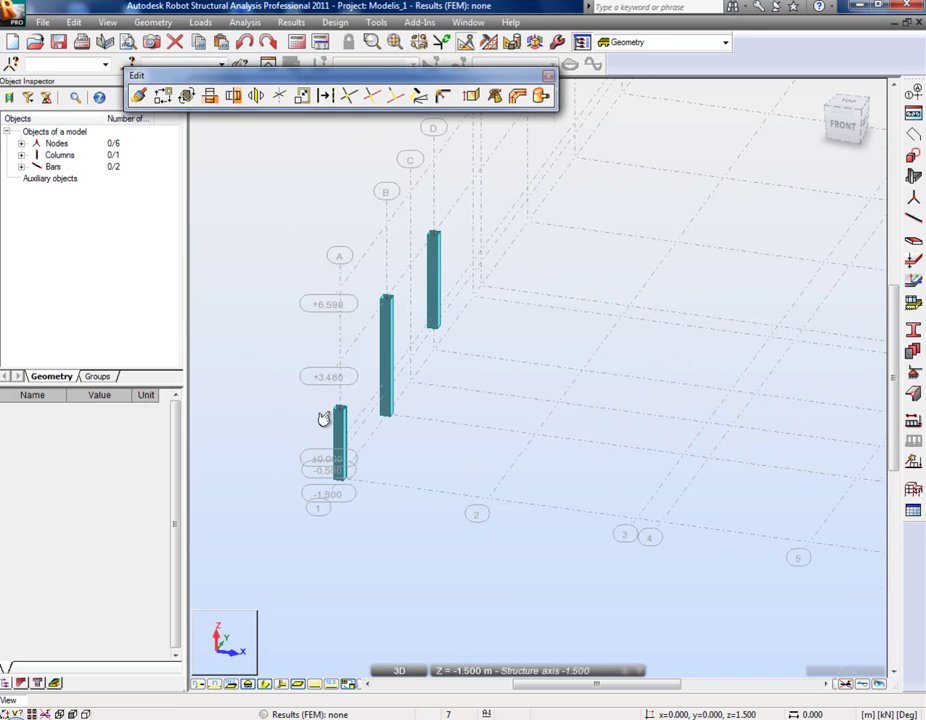
Select the top node of the column on axis A and set its Z coordinate to 3.480 m
scroll(316, 380, "up", 2)
left_click_drag(318, 368, 401, 456)
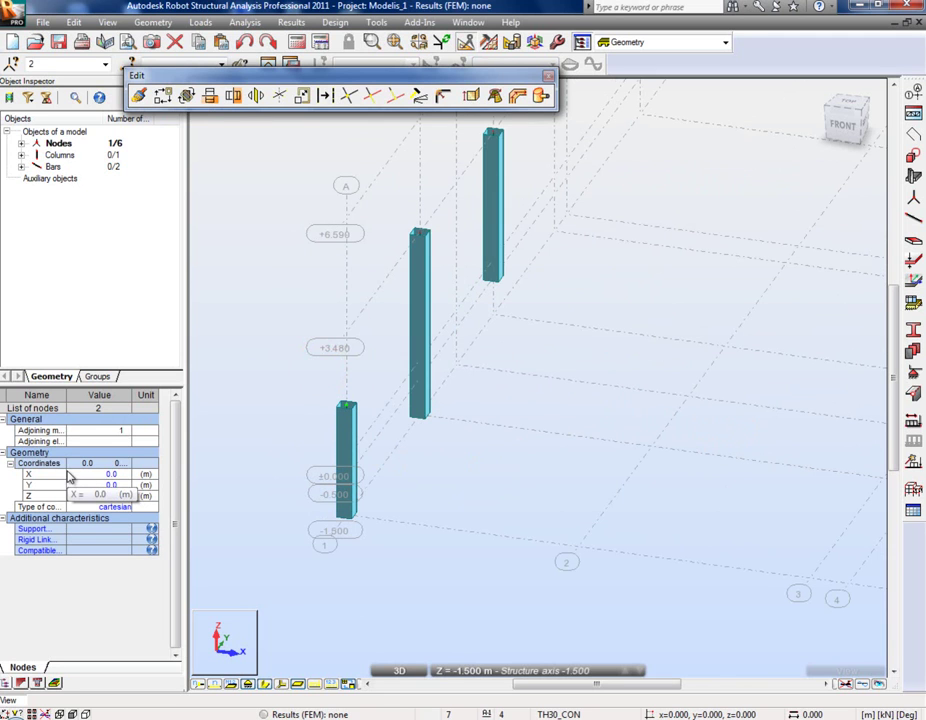
left_click(85, 495)
type("3.480")
left_click(90, 506)
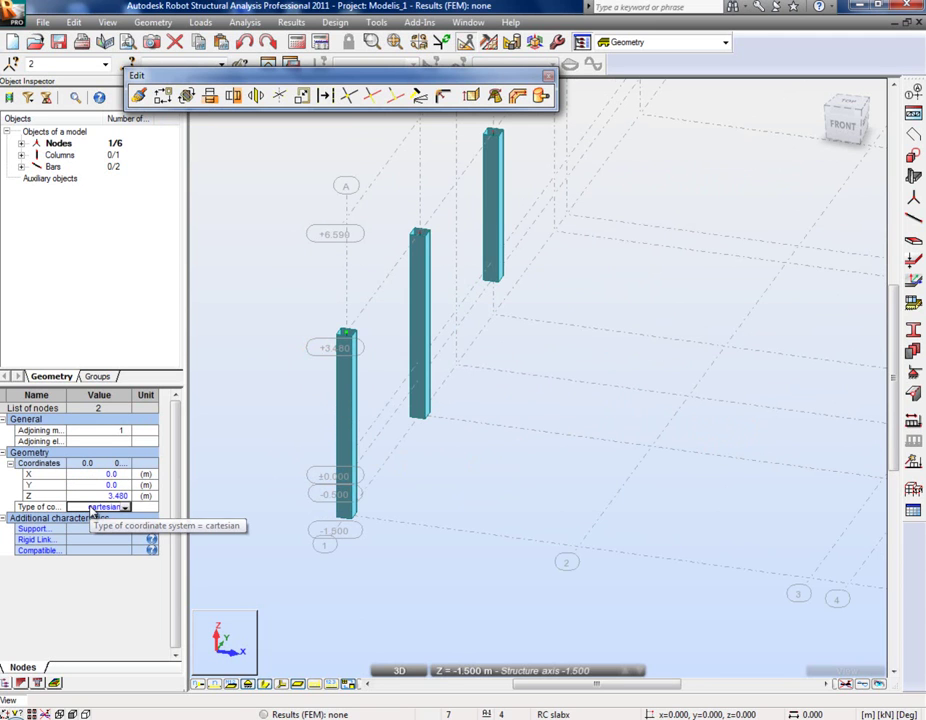
left_click(327, 577)
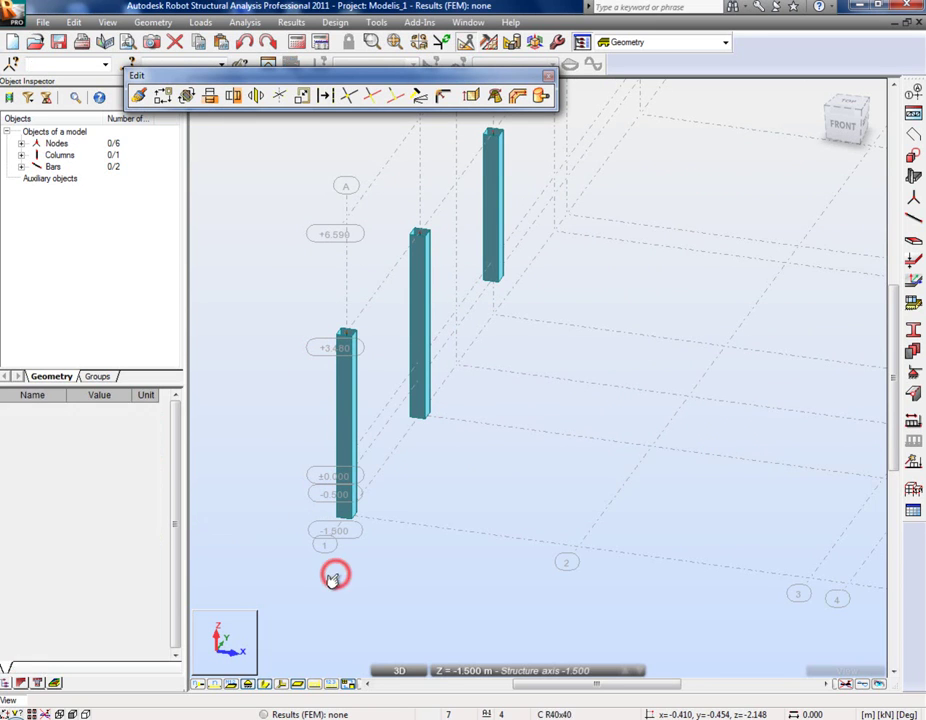
Move the column at axes 1 and D to axes 2 and B by translation vector 6, -6, 0
scroll(306, 428, "down", 2)
scroll(302, 458, "down", 2)
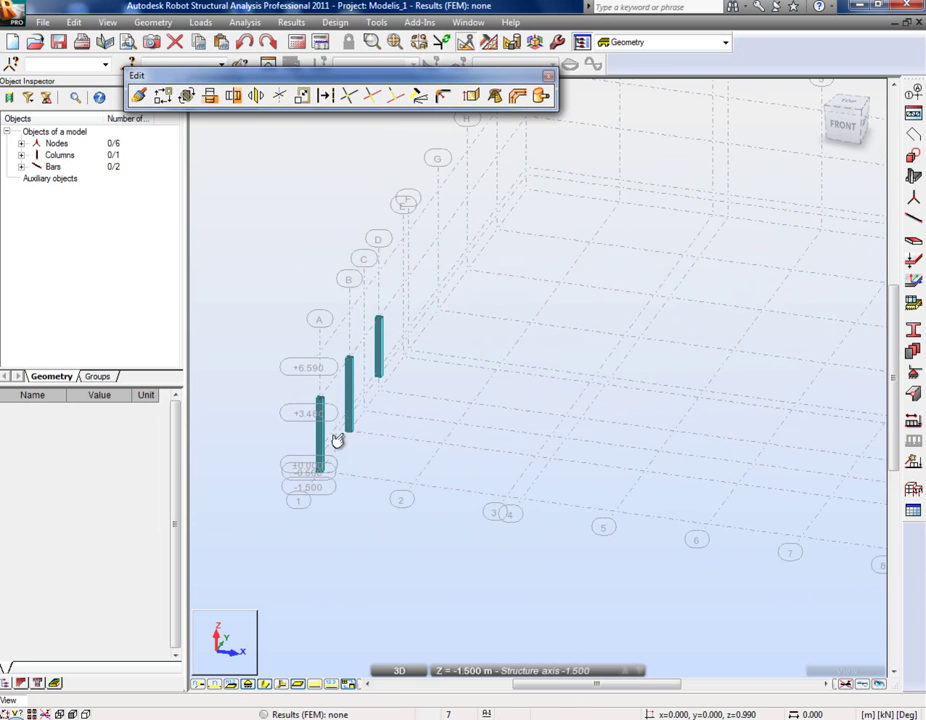
scroll(424, 381, "up", 2)
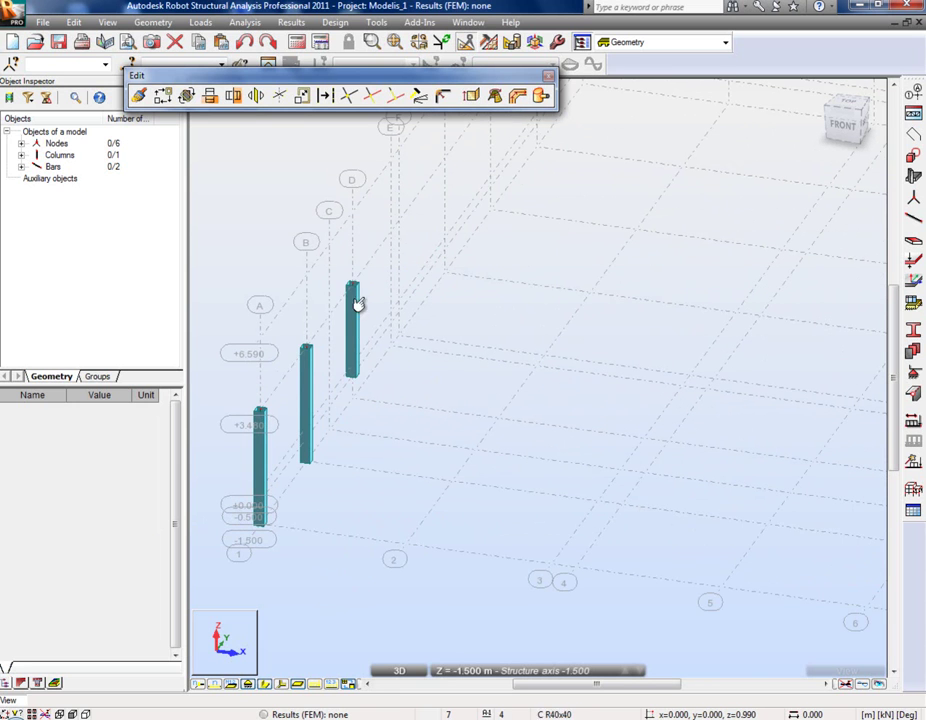
left_click_drag(333, 264, 380, 402)
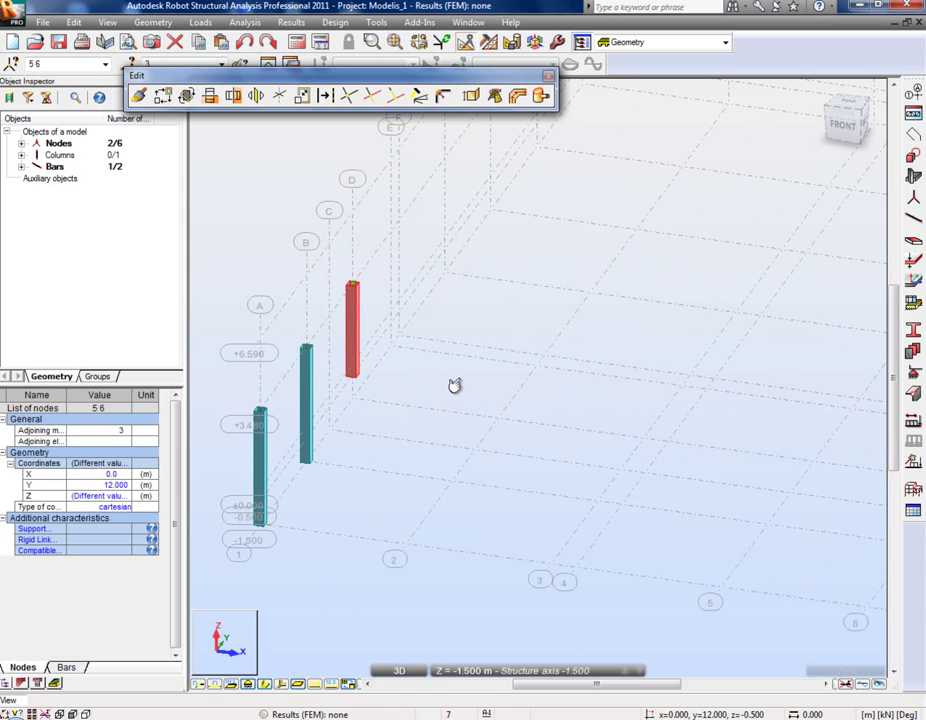
scroll(456, 385, "down", 1)
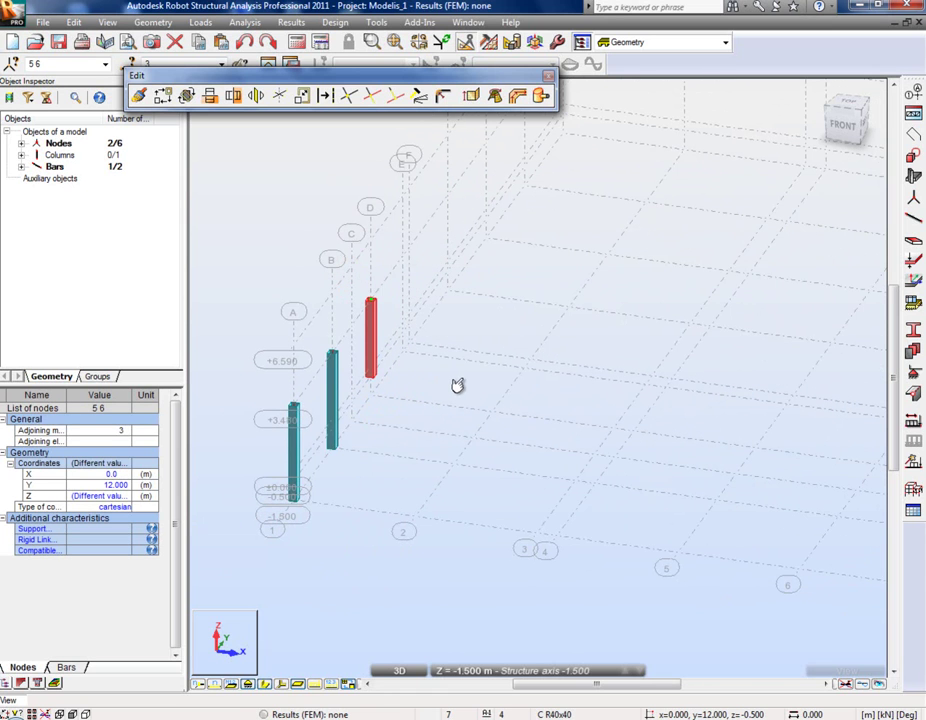
left_click(162, 95)
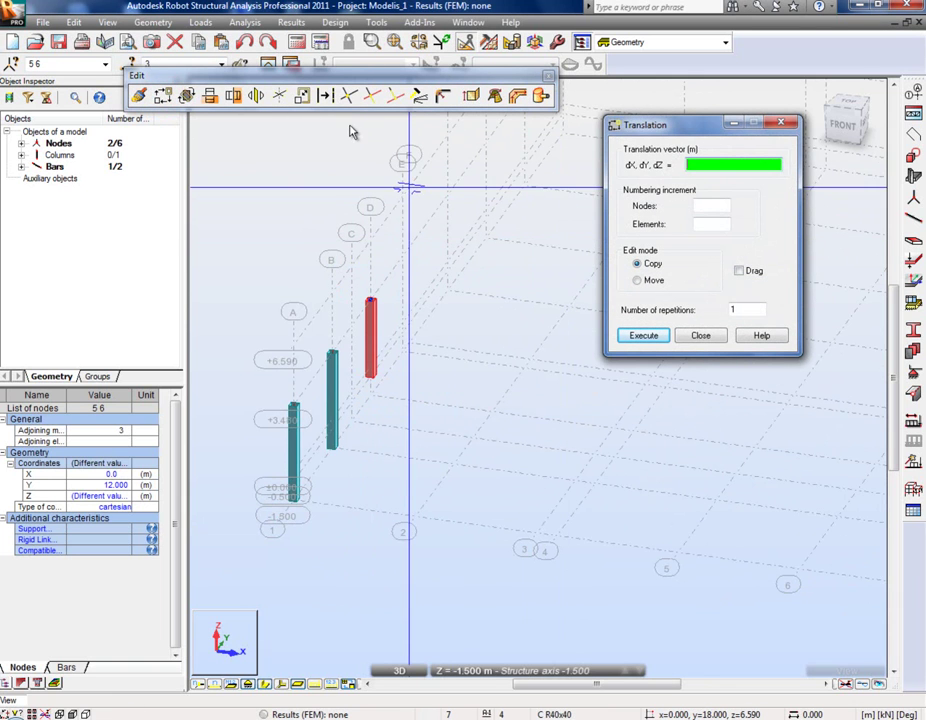
left_click(548, 75)
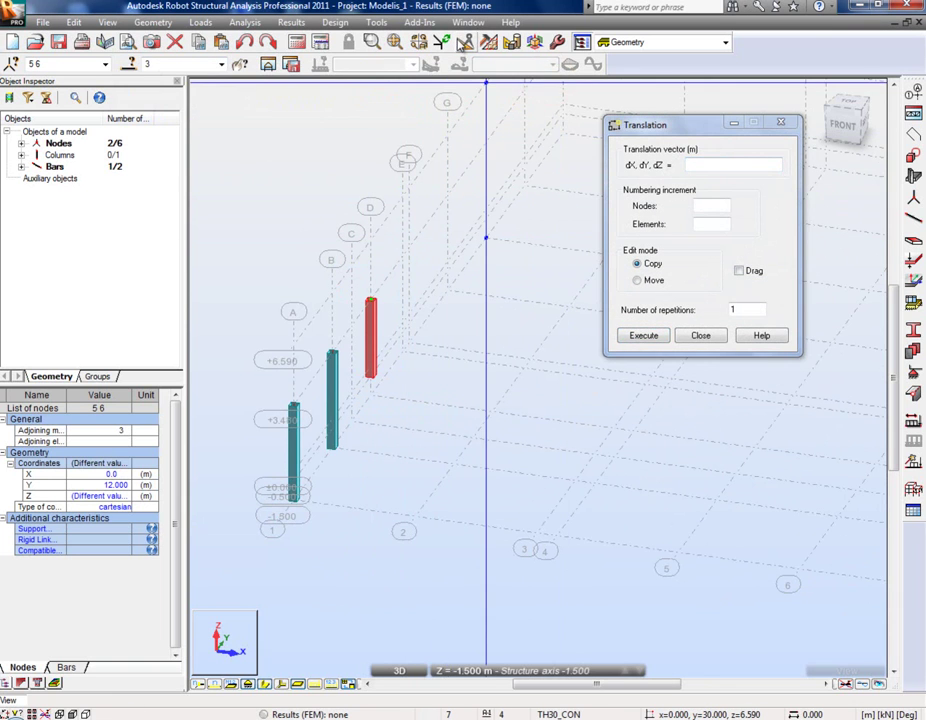
left_click(462, 43)
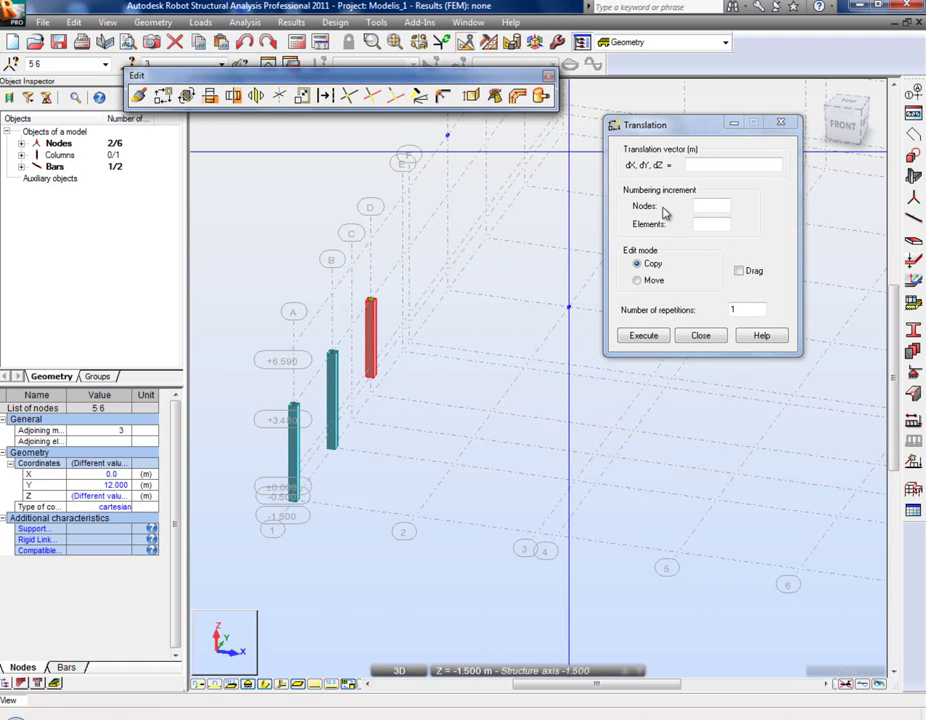
left_click(645, 283)
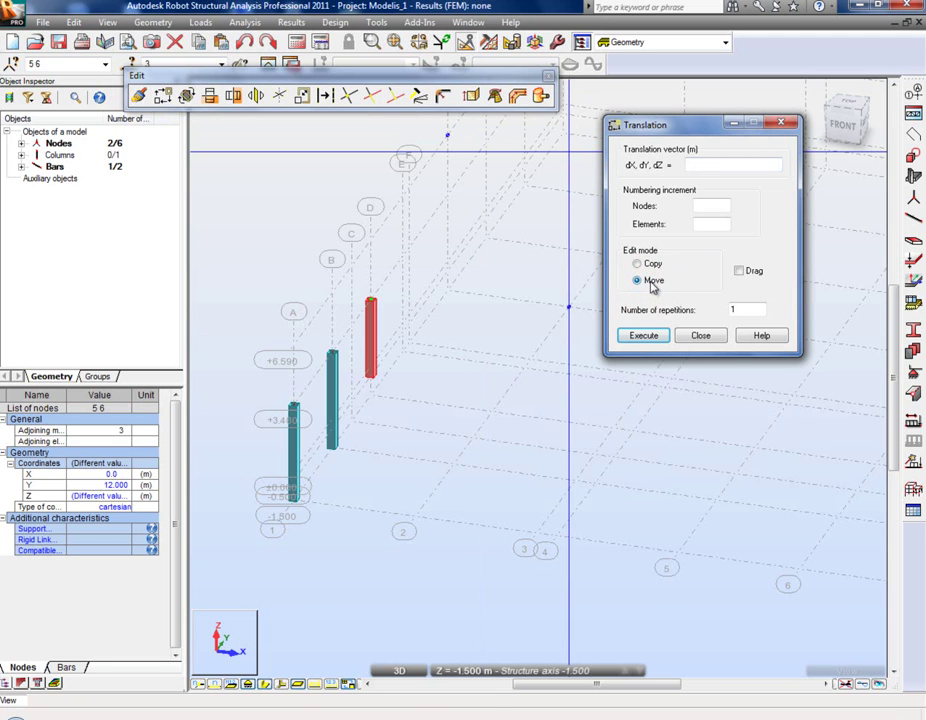
left_click(705, 164)
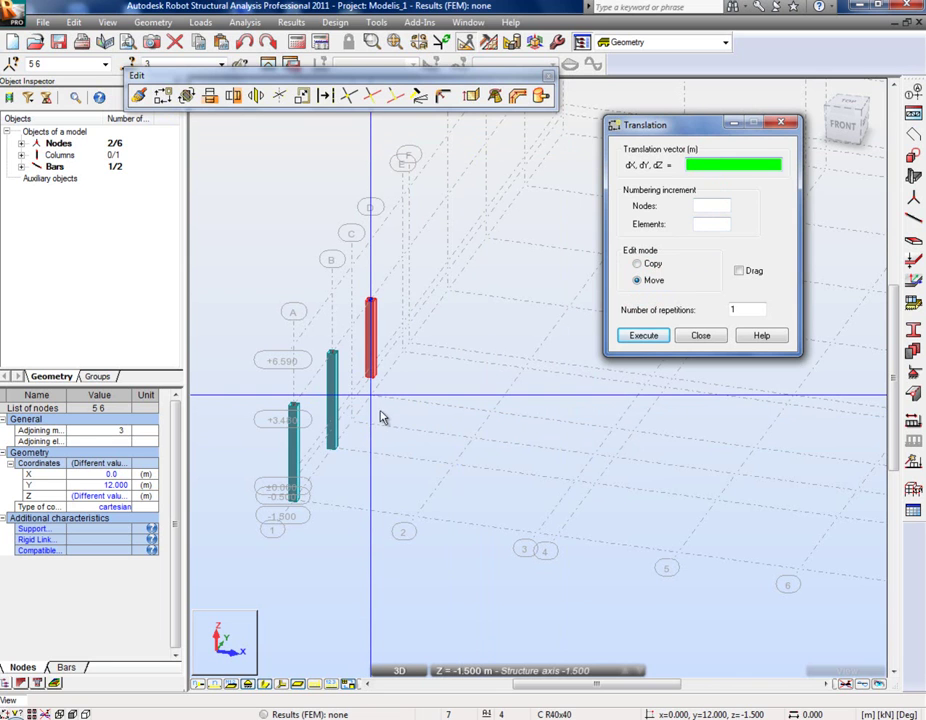
left_click(455, 468)
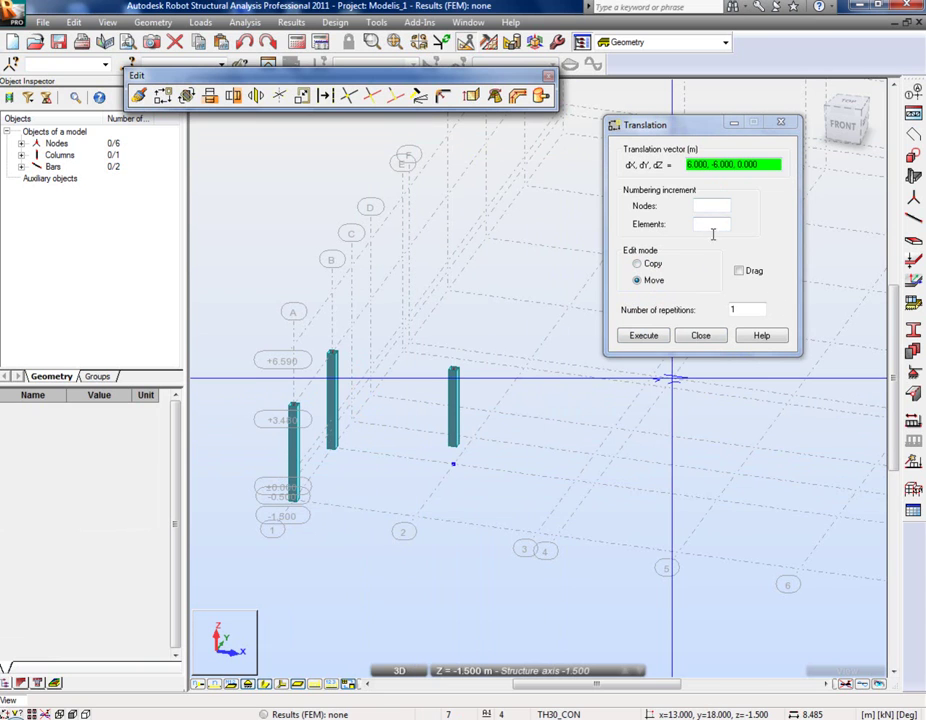
Copy the column at axes 1 and A to axis 2 with translation vector 6, 0, 0
left_click(637, 263)
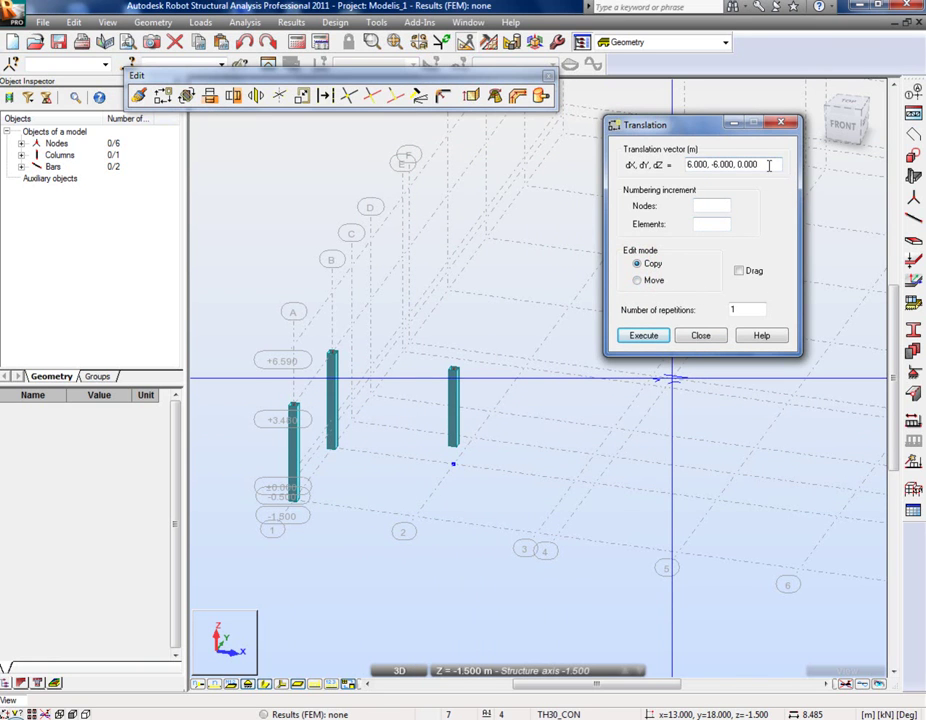
right_click(415, 487)
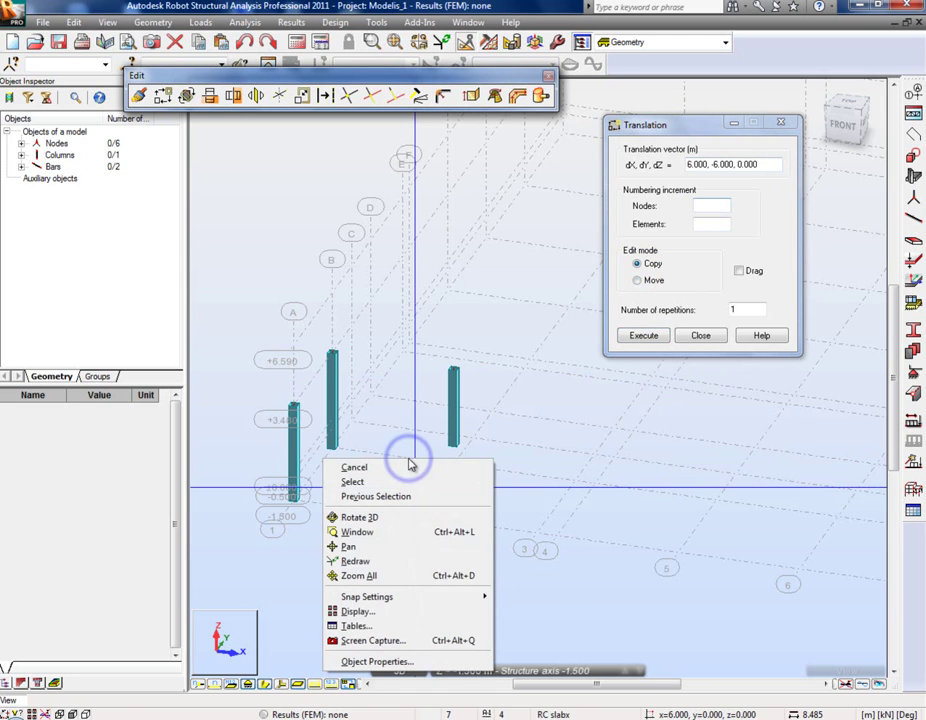
left_click(396, 483)
left_click_drag(266, 388, 299, 553)
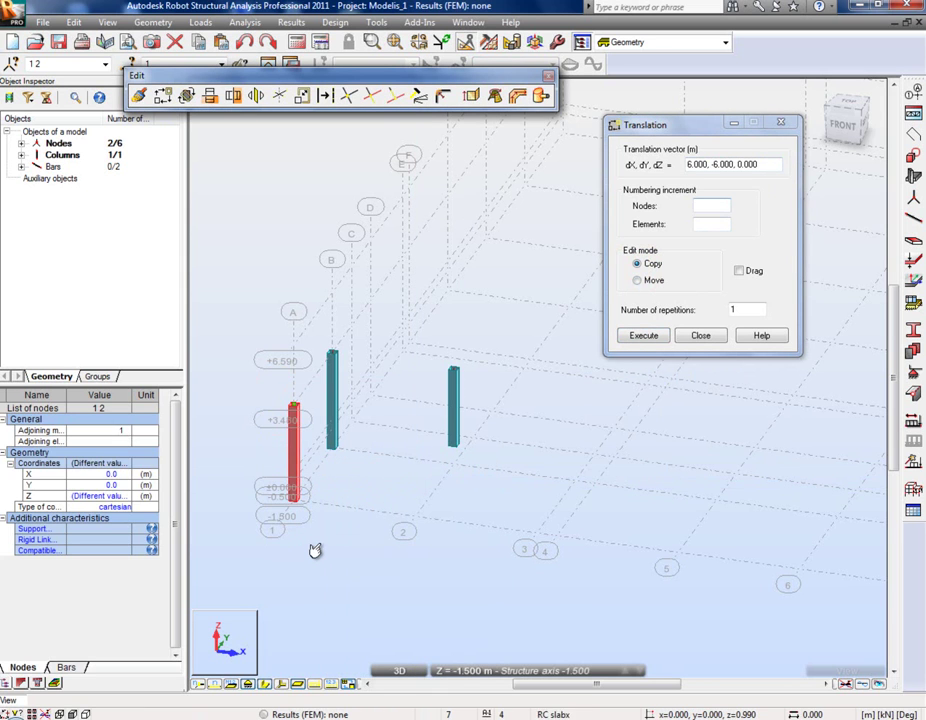
left_click(770, 165)
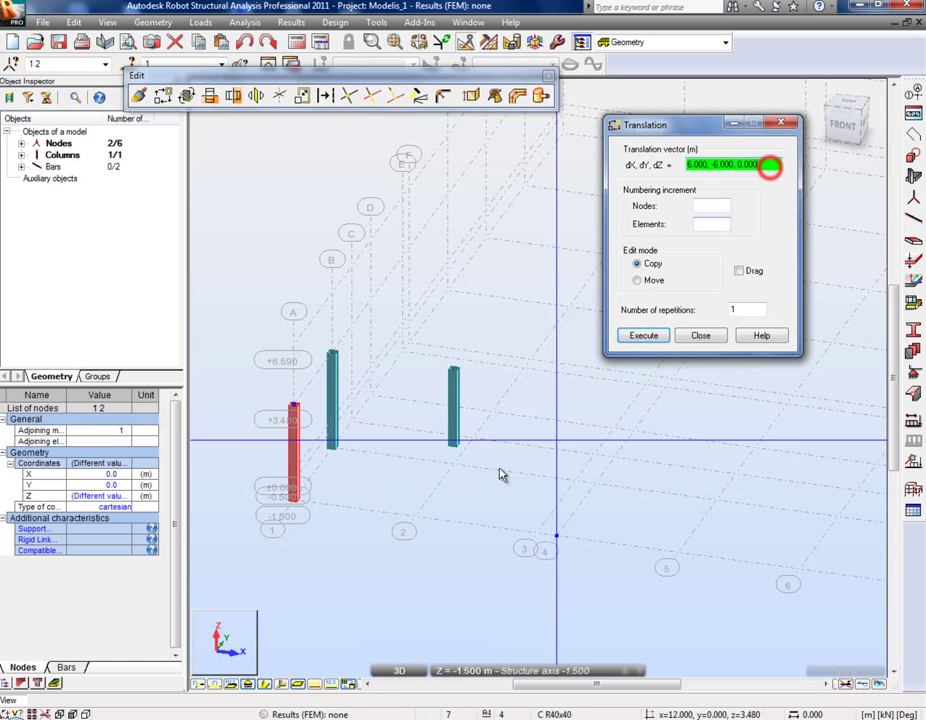
left_click(297, 510)
left_click(413, 522)
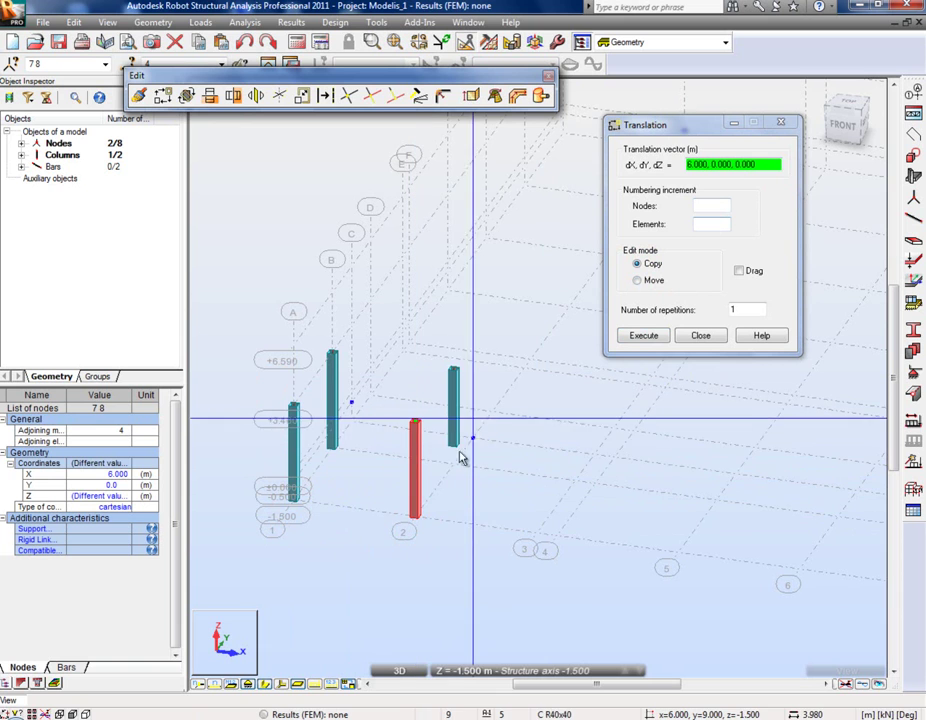
Copy both columns on axis 2 to axis 3 by 6 m in X, and copy that pair 1 m further to axis 4
right_click(519, 457)
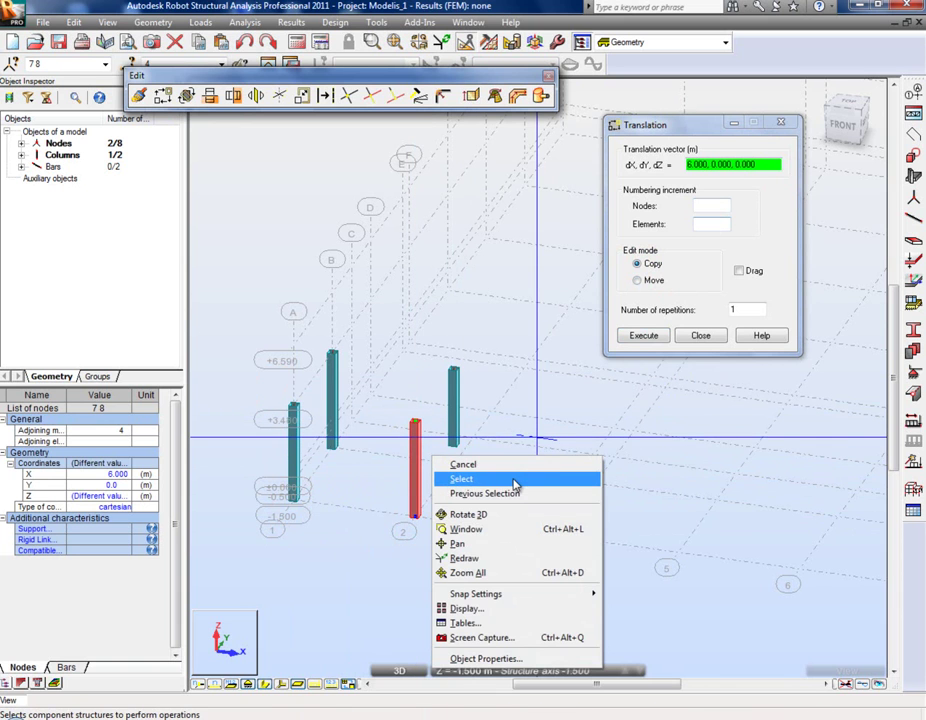
left_click(516, 480)
left_click_drag(385, 340, 480, 611)
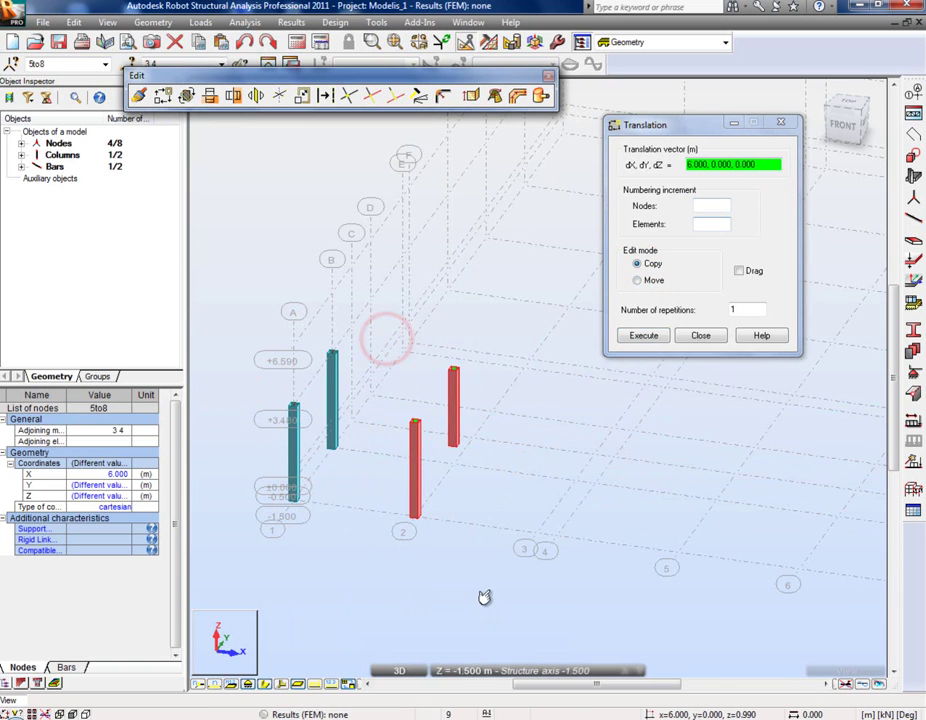
left_click(774, 165)
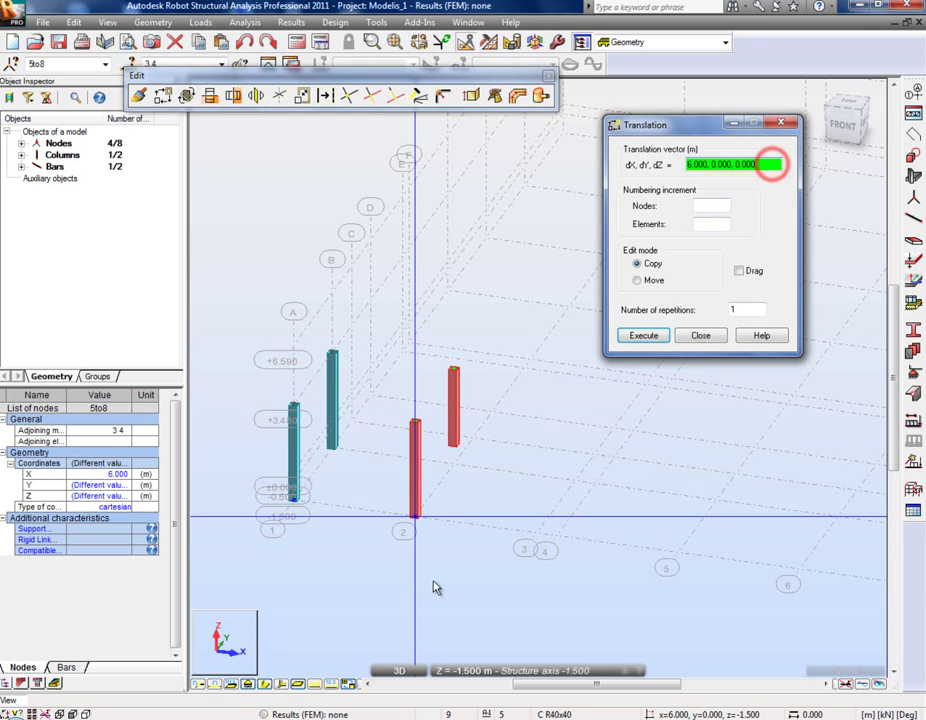
left_click(416, 520)
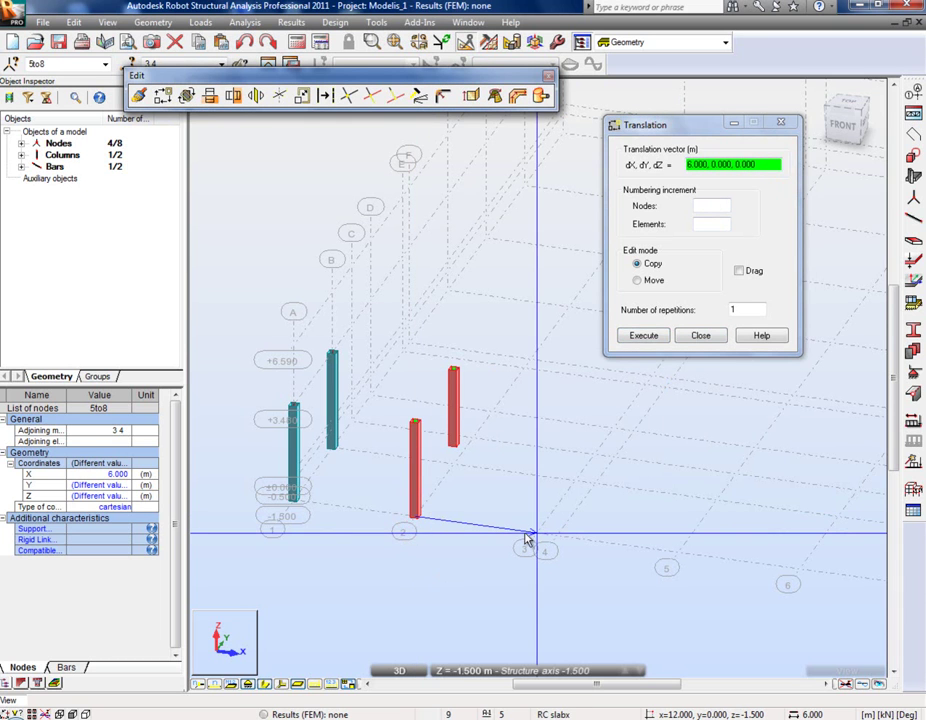
left_click(526, 547)
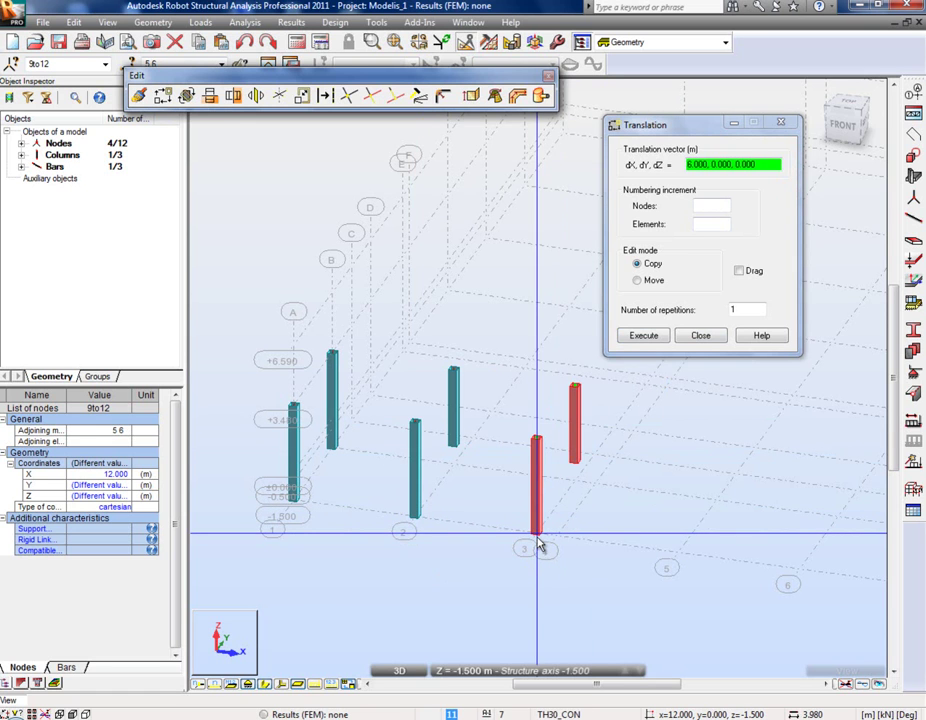
left_click(538, 543)
left_click(556, 540)
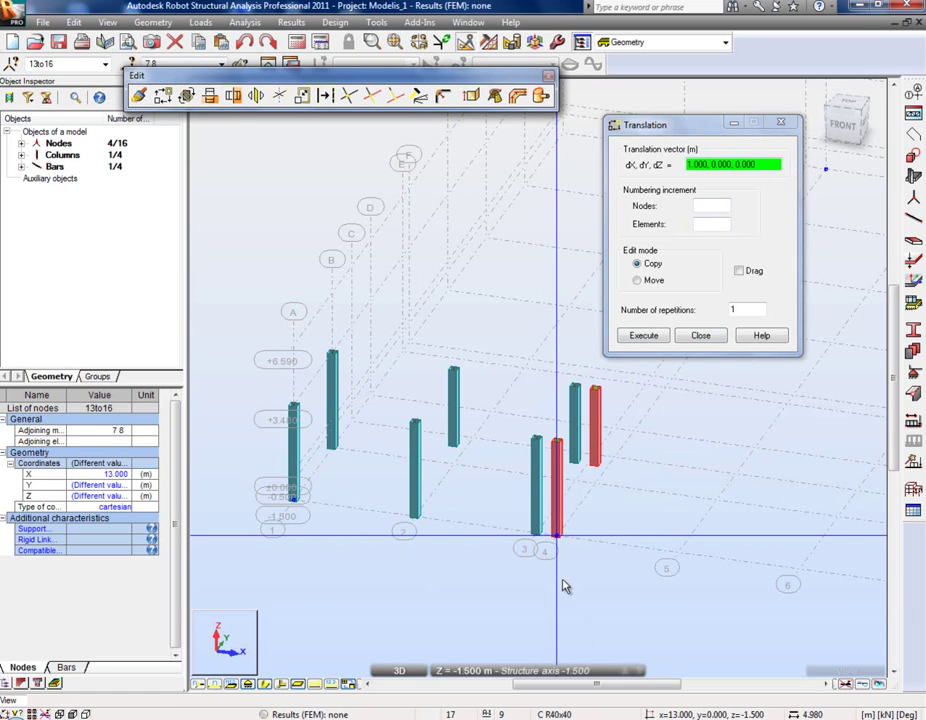
Copy the column pair on axis 4 along X with vector 6, 0, 0 and 5 repetitions, and end the translation with nothing selected
left_click(741, 310)
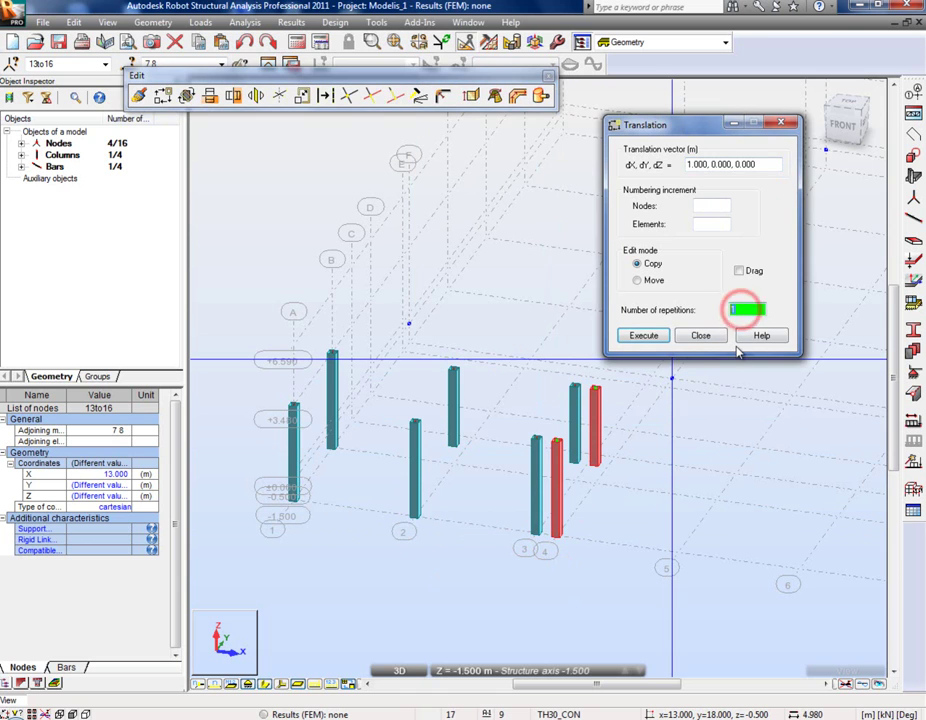
left_click(765, 164)
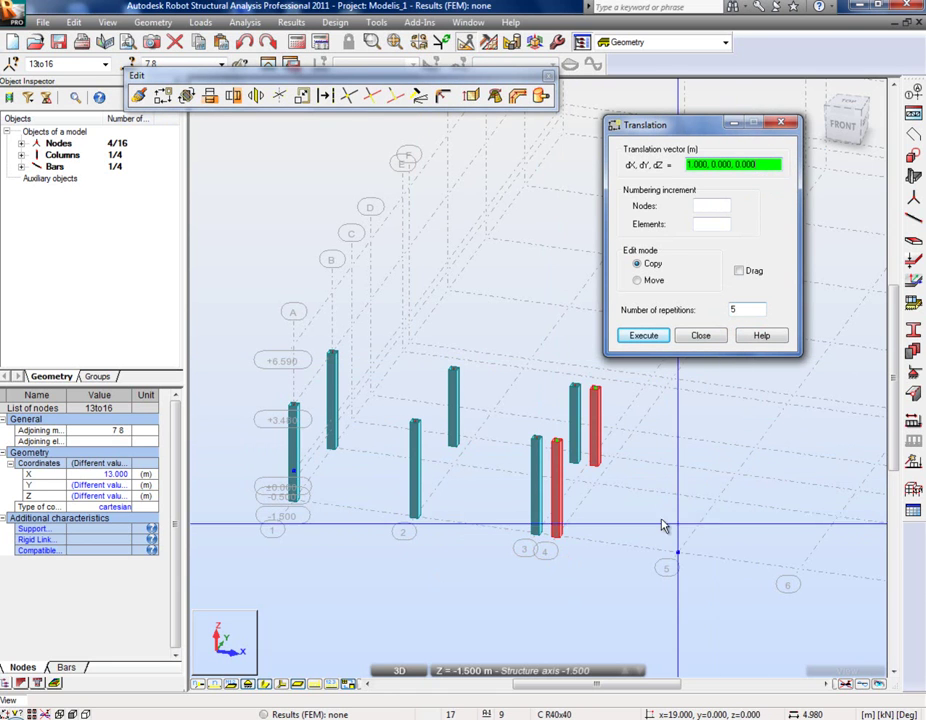
left_click(556, 541)
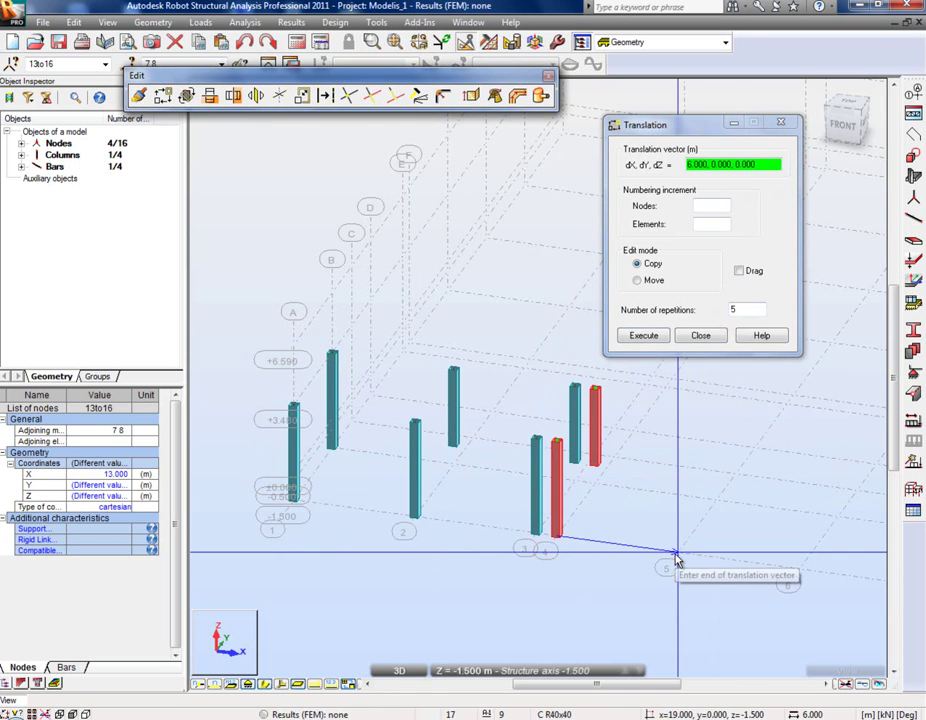
left_click(675, 556)
left_click(699, 335)
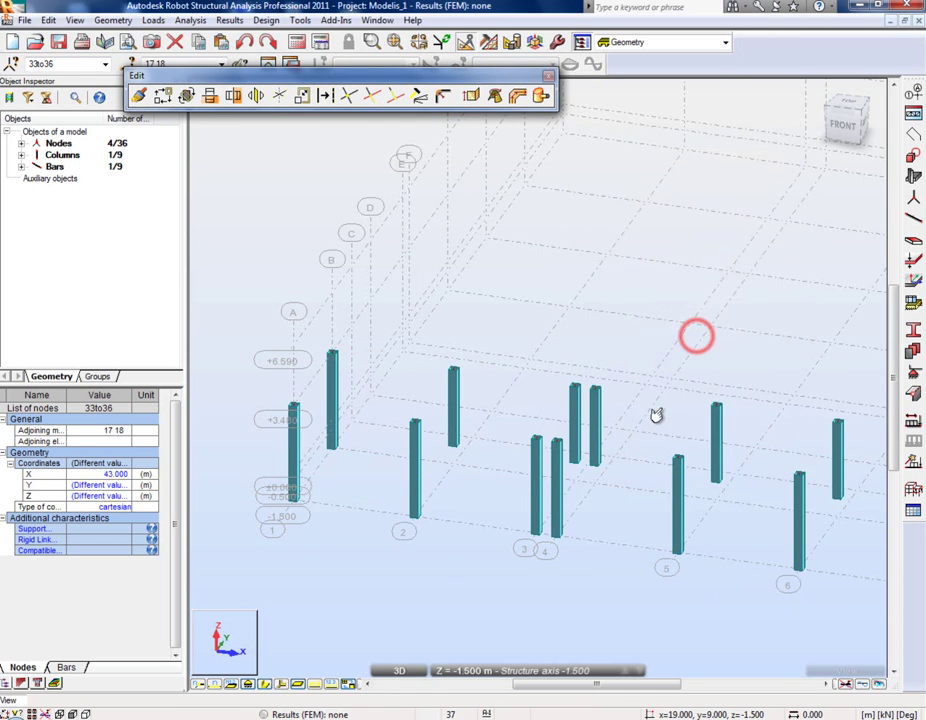
left_click(670, 428)
left_click(455, 568)
scroll(337, 489, "down", 4)
scroll(536, 532, "up", 2)
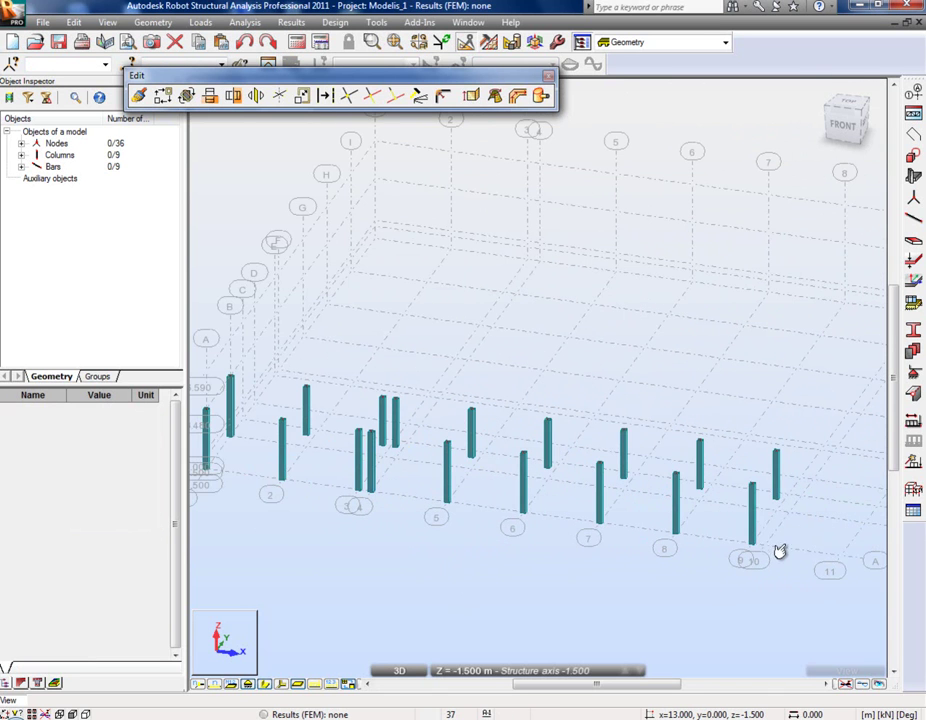
scroll(490, 573, "down", 2)
scroll(429, 573, "up", 2)
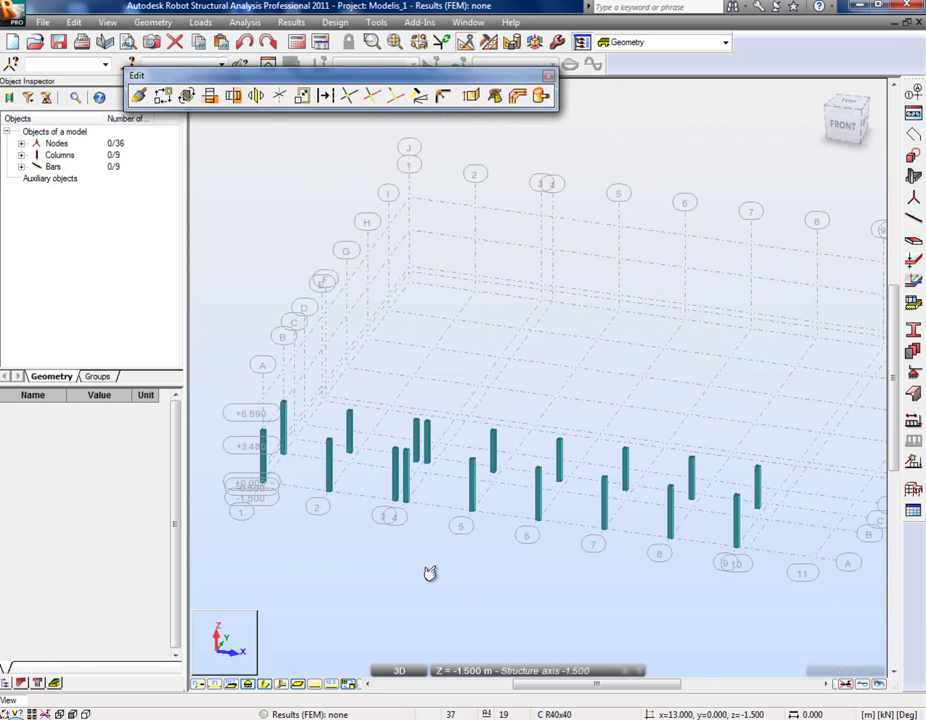